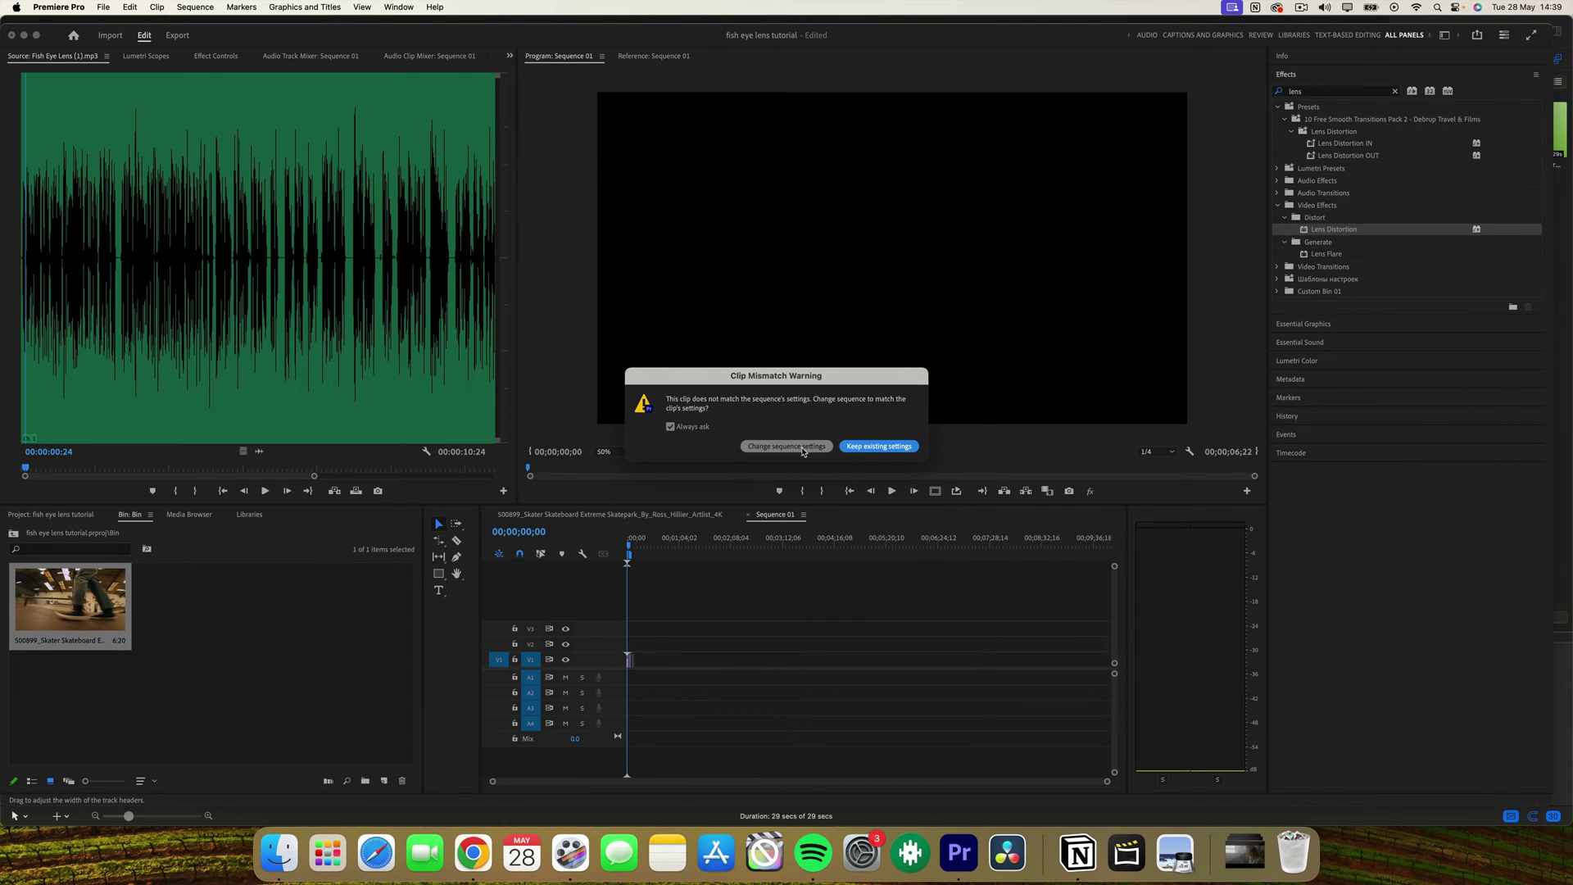
Keep Sequence 01's existing settings for the skater clip, preview it, and show Effect Controls
click(876, 449)
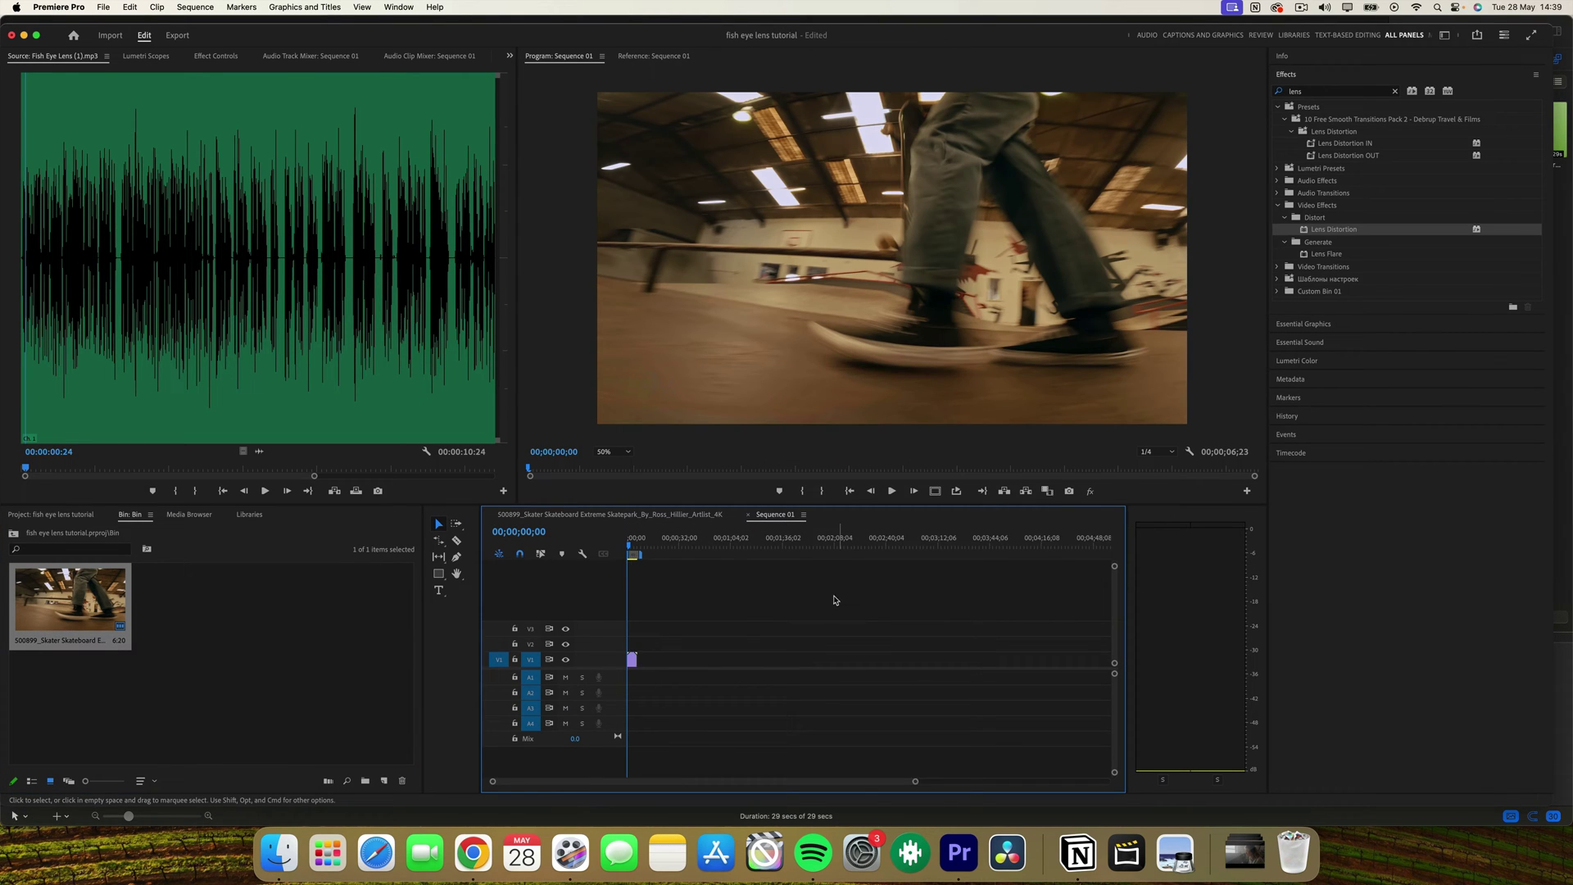
key(=)
key(=)
key(=)
key(=)
key(space)
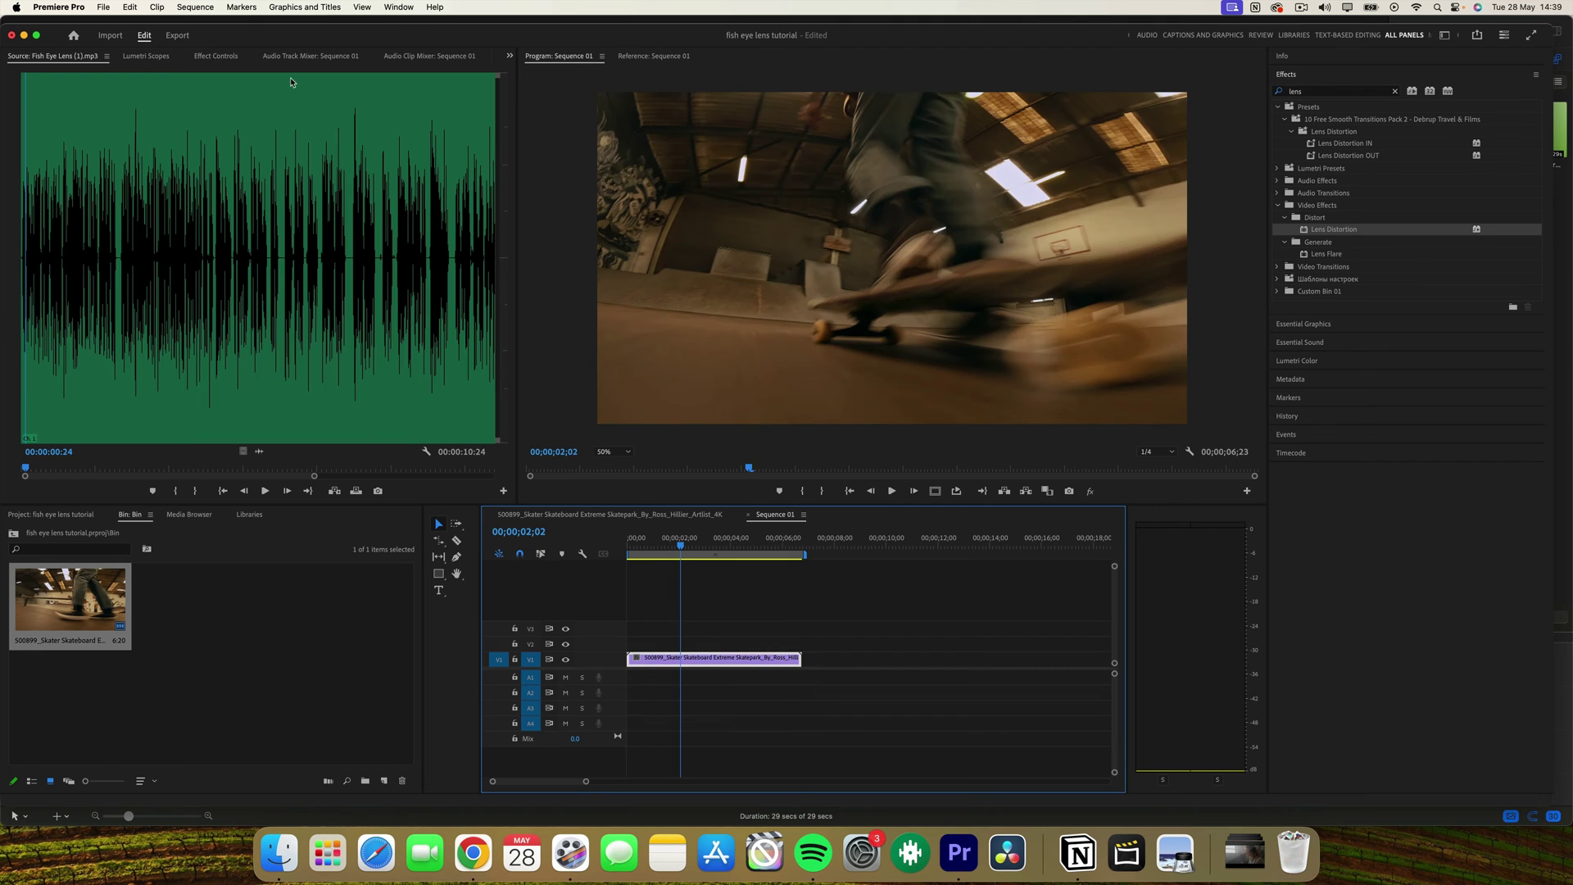
click(216, 56)
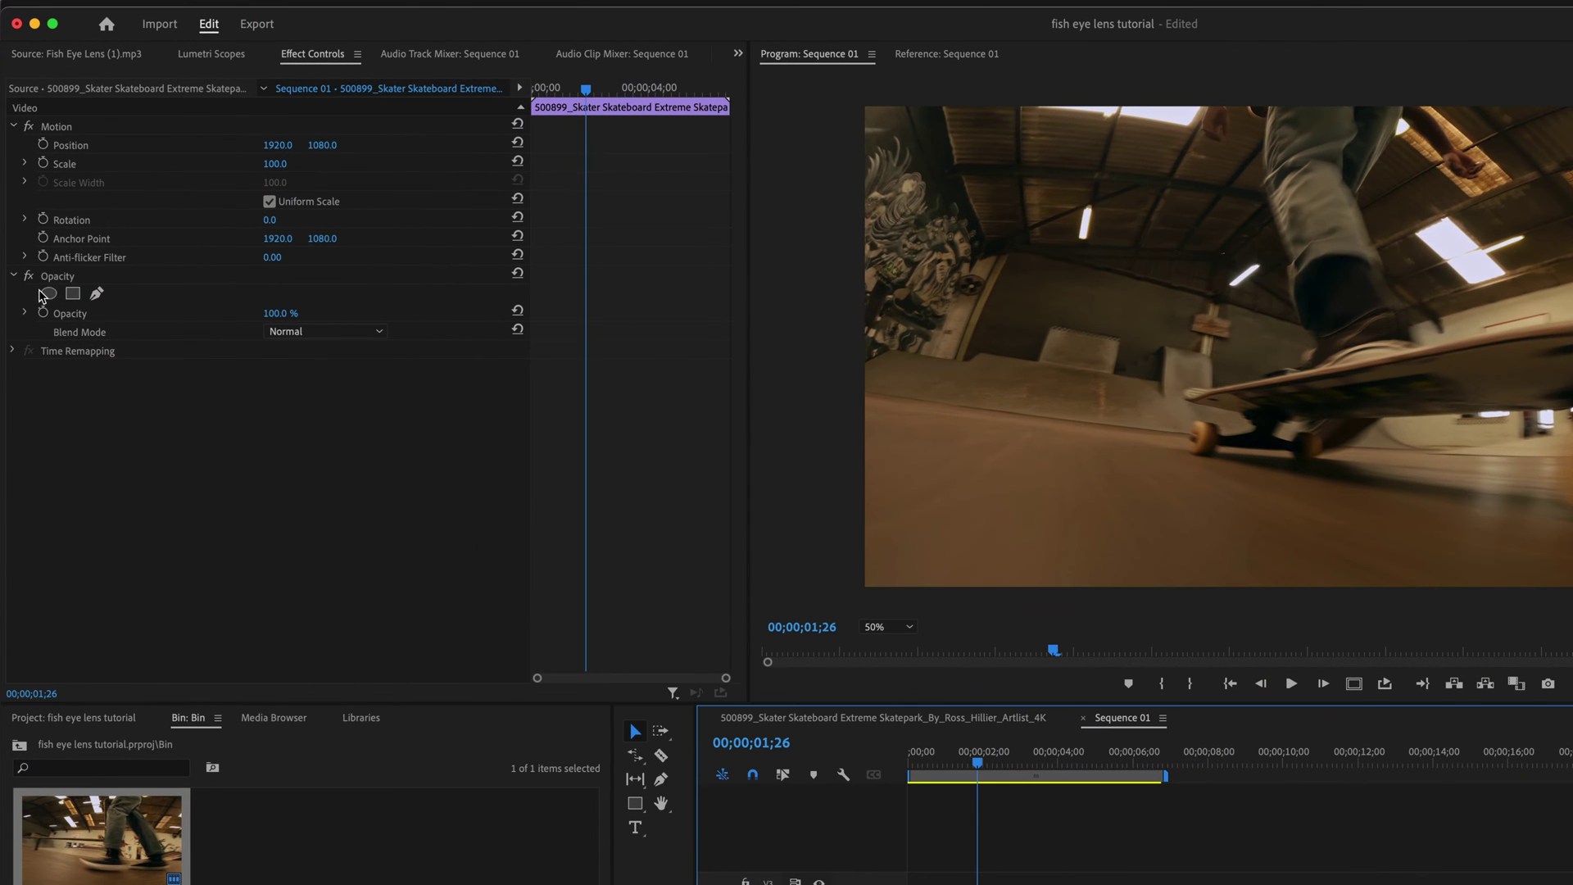
Add an ellipse opacity mask and stretch it into a large circle spanning the frame height
click(48, 294)
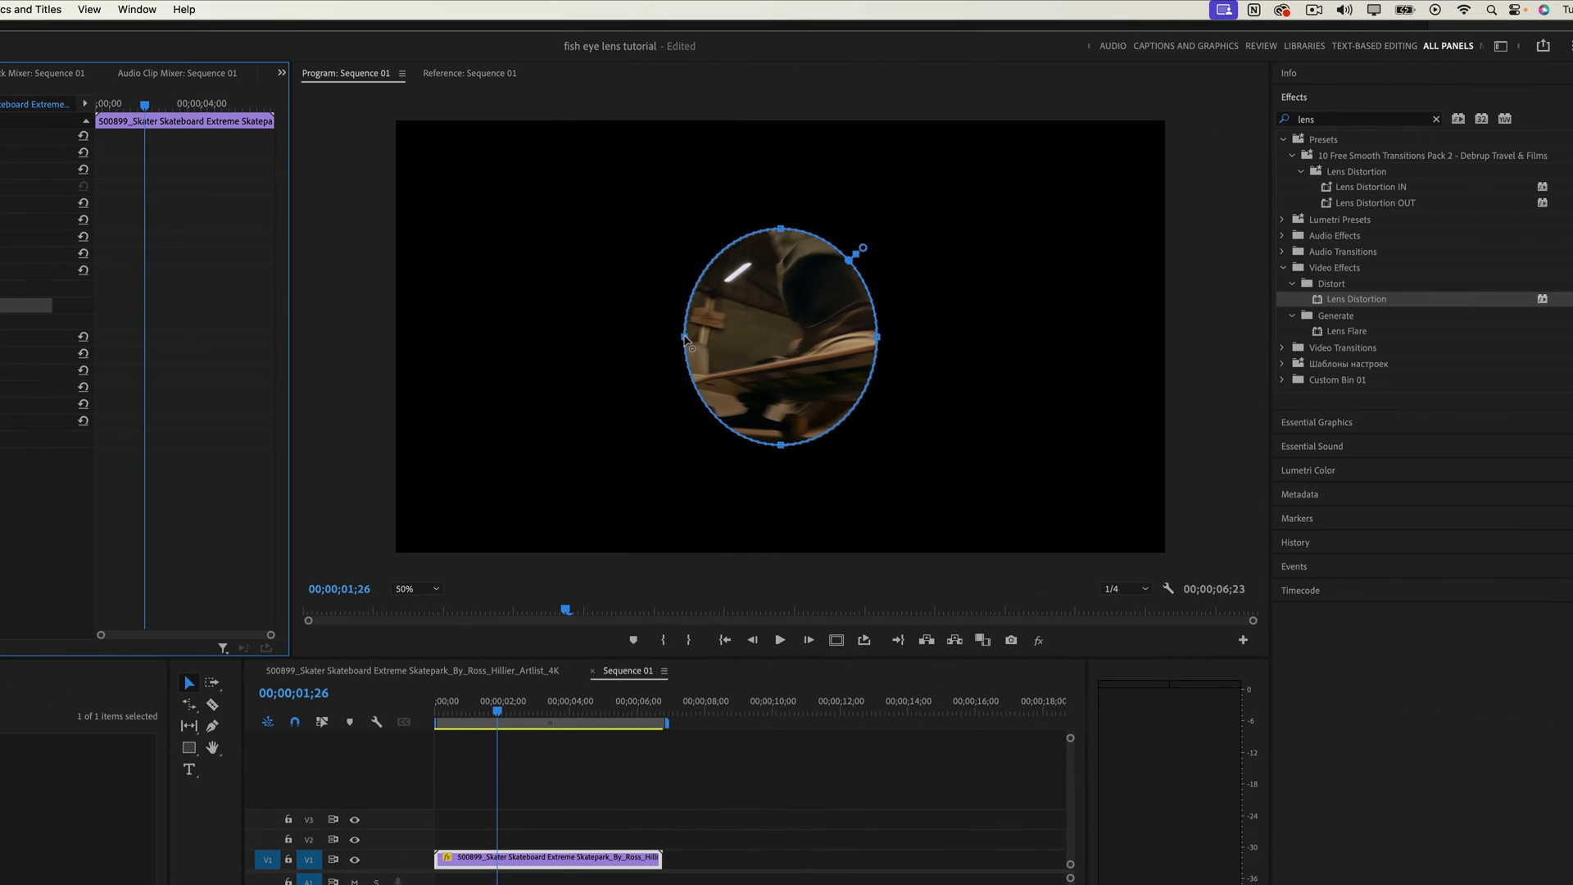
drag(576, 336, 485, 336)
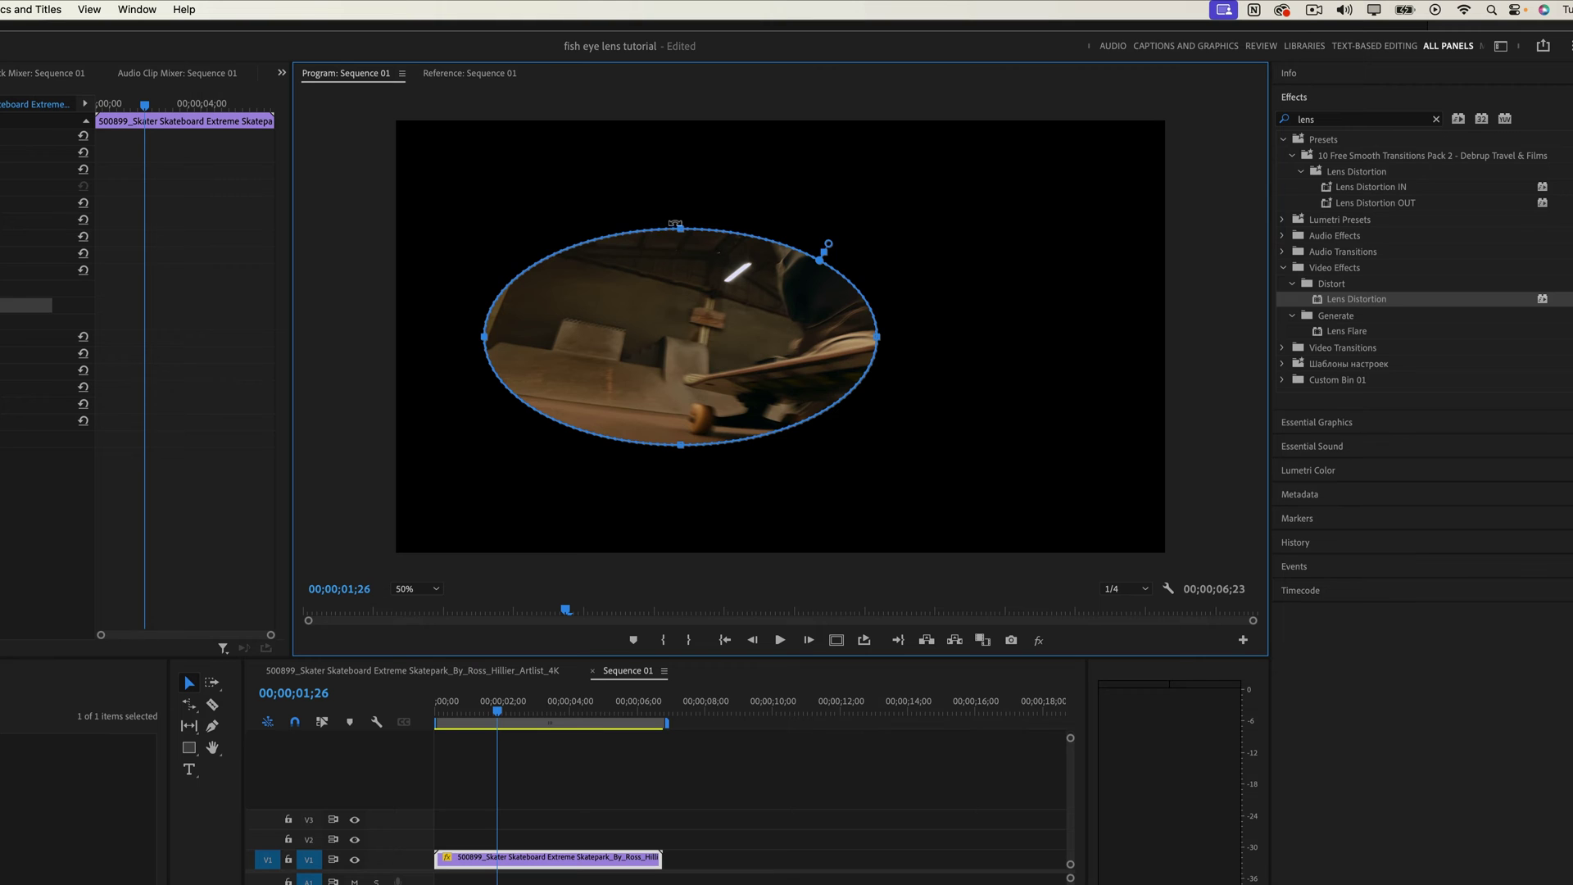
drag(675, 223, 681, 97)
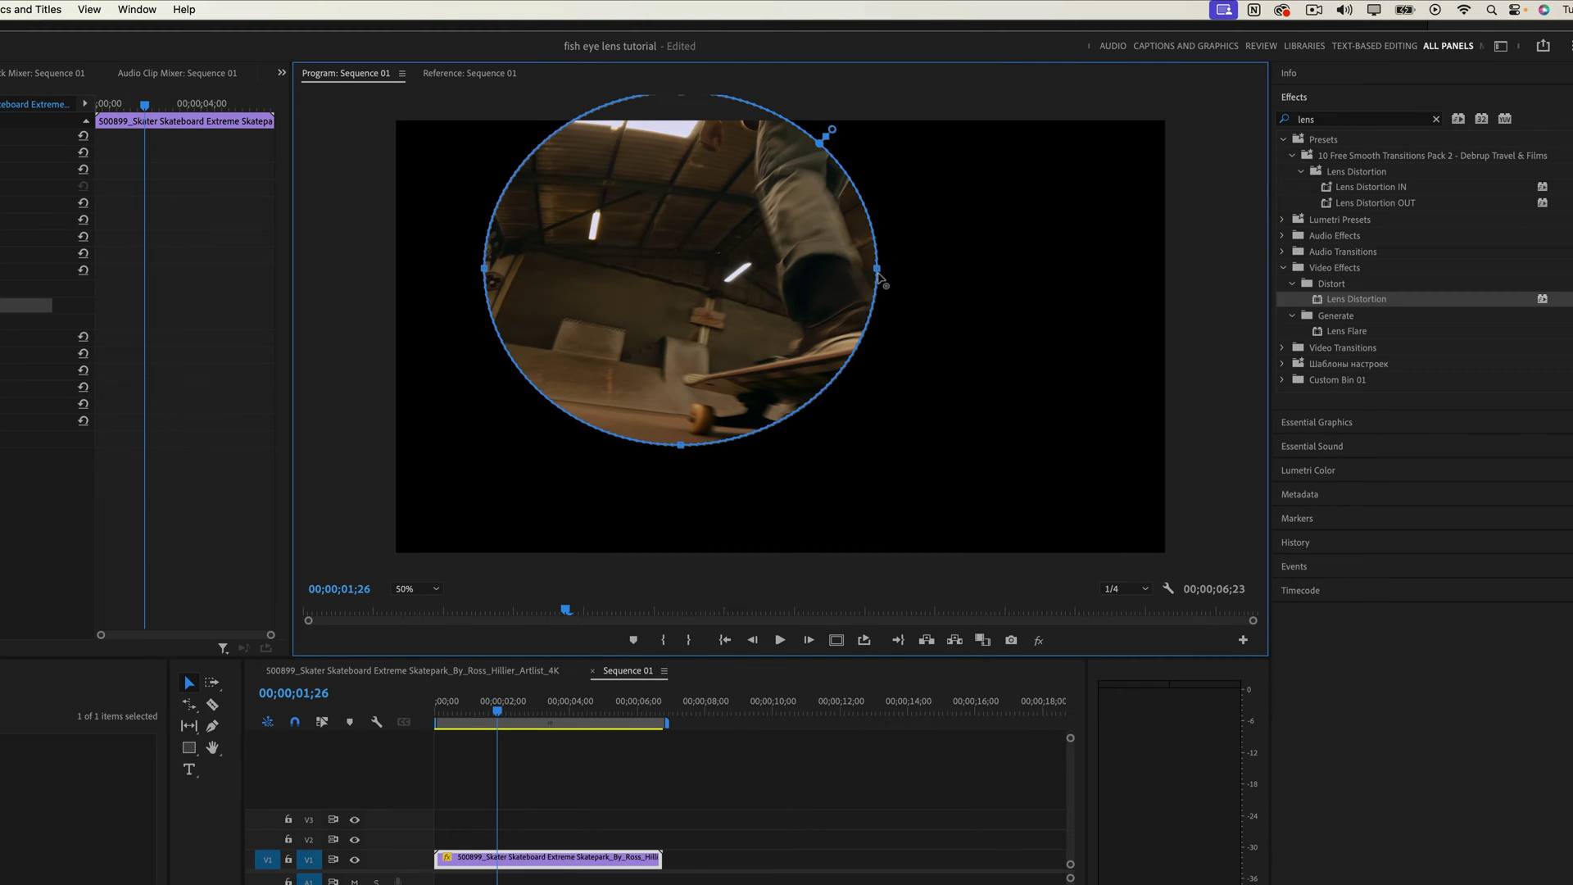
drag(879, 271, 1085, 271)
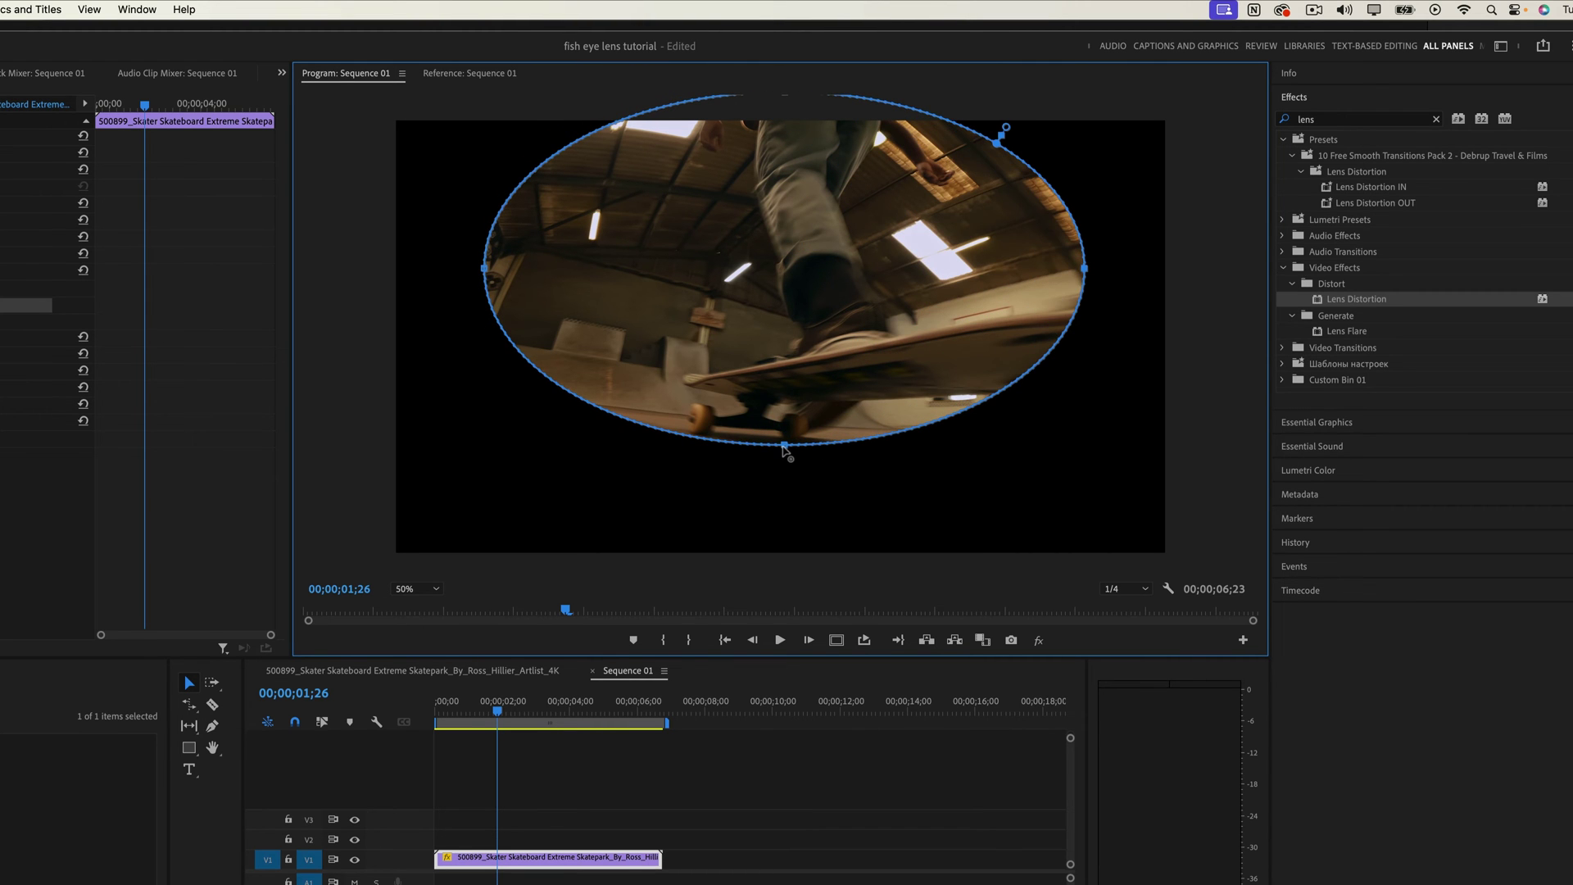
drag(784, 446, 784, 645)
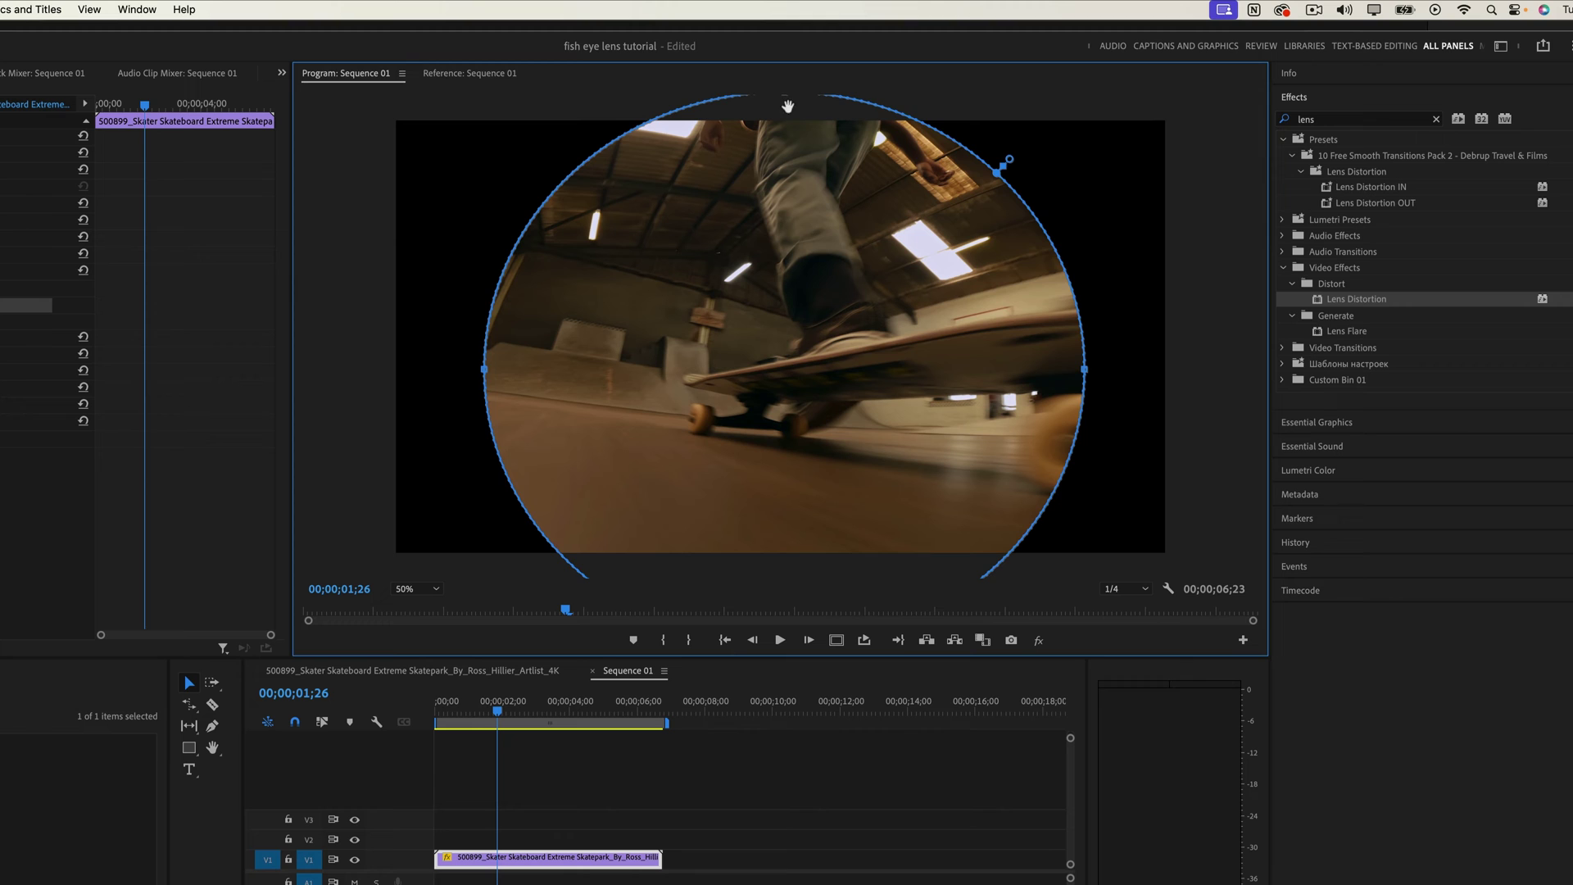
Fine-tune the circle's position and width, then feather its edge to about 116
drag(816, 288, 730, 281)
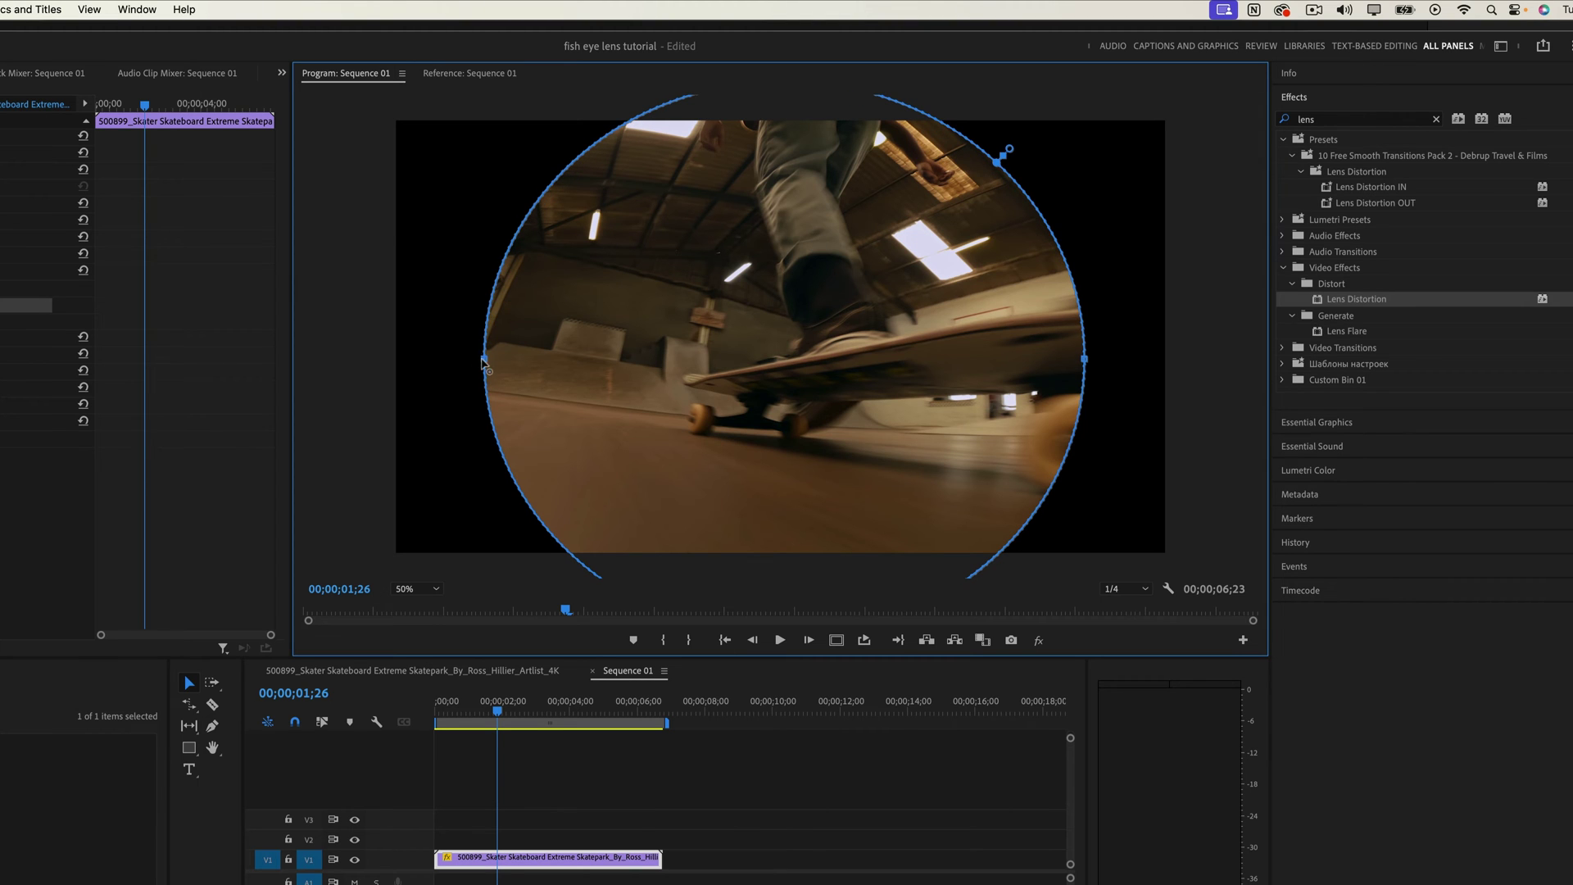
drag(482, 359, 455, 358)
drag(1083, 358, 1106, 358)
drag(872, 355, 878, 353)
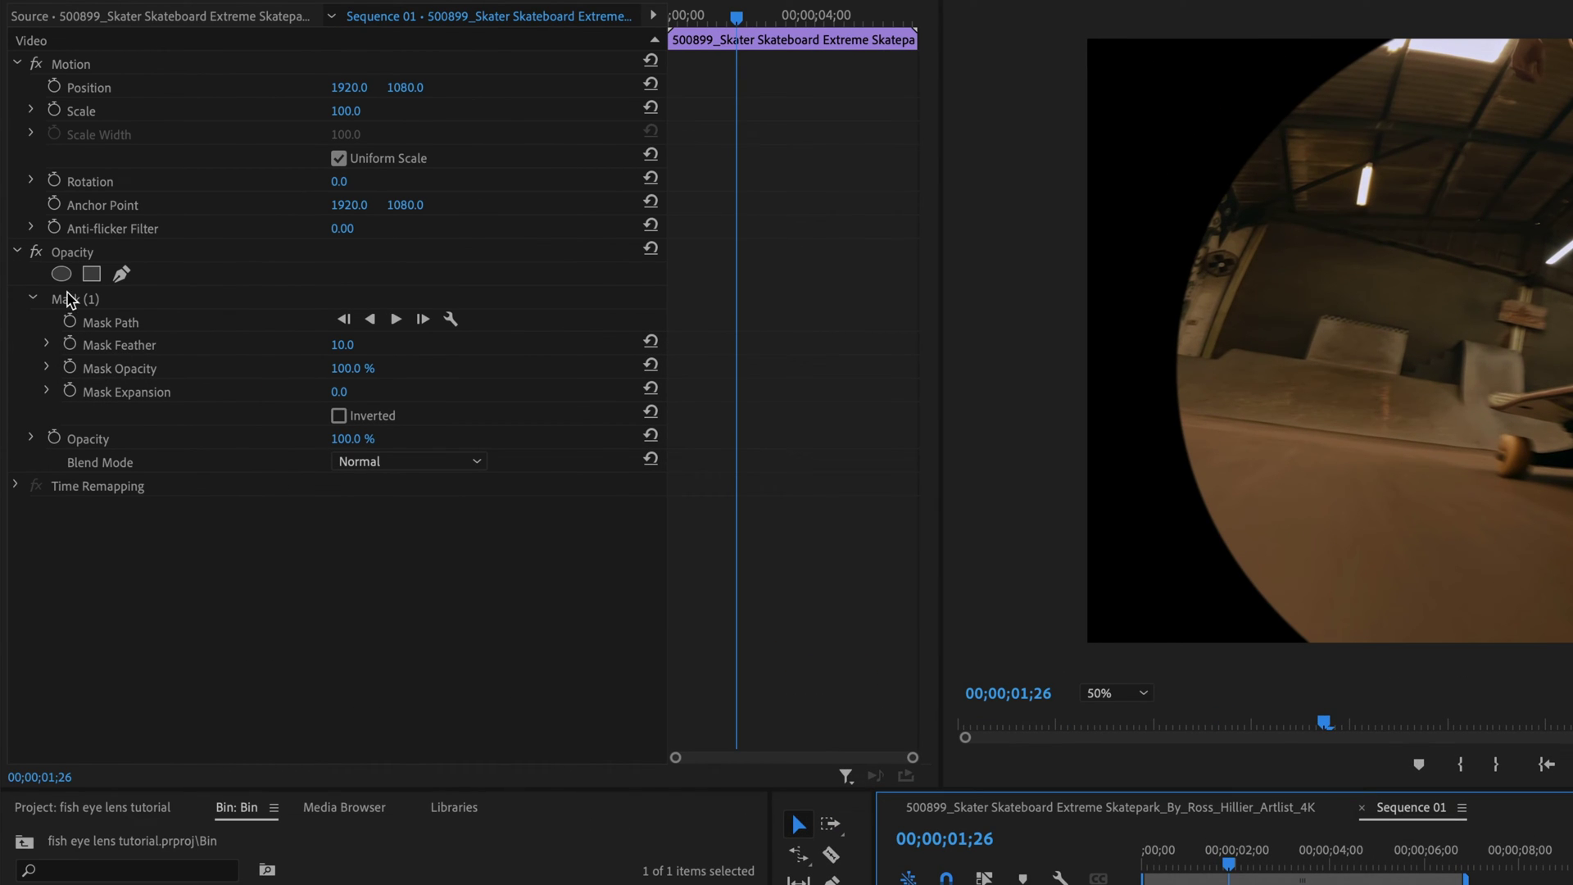
click(71, 300)
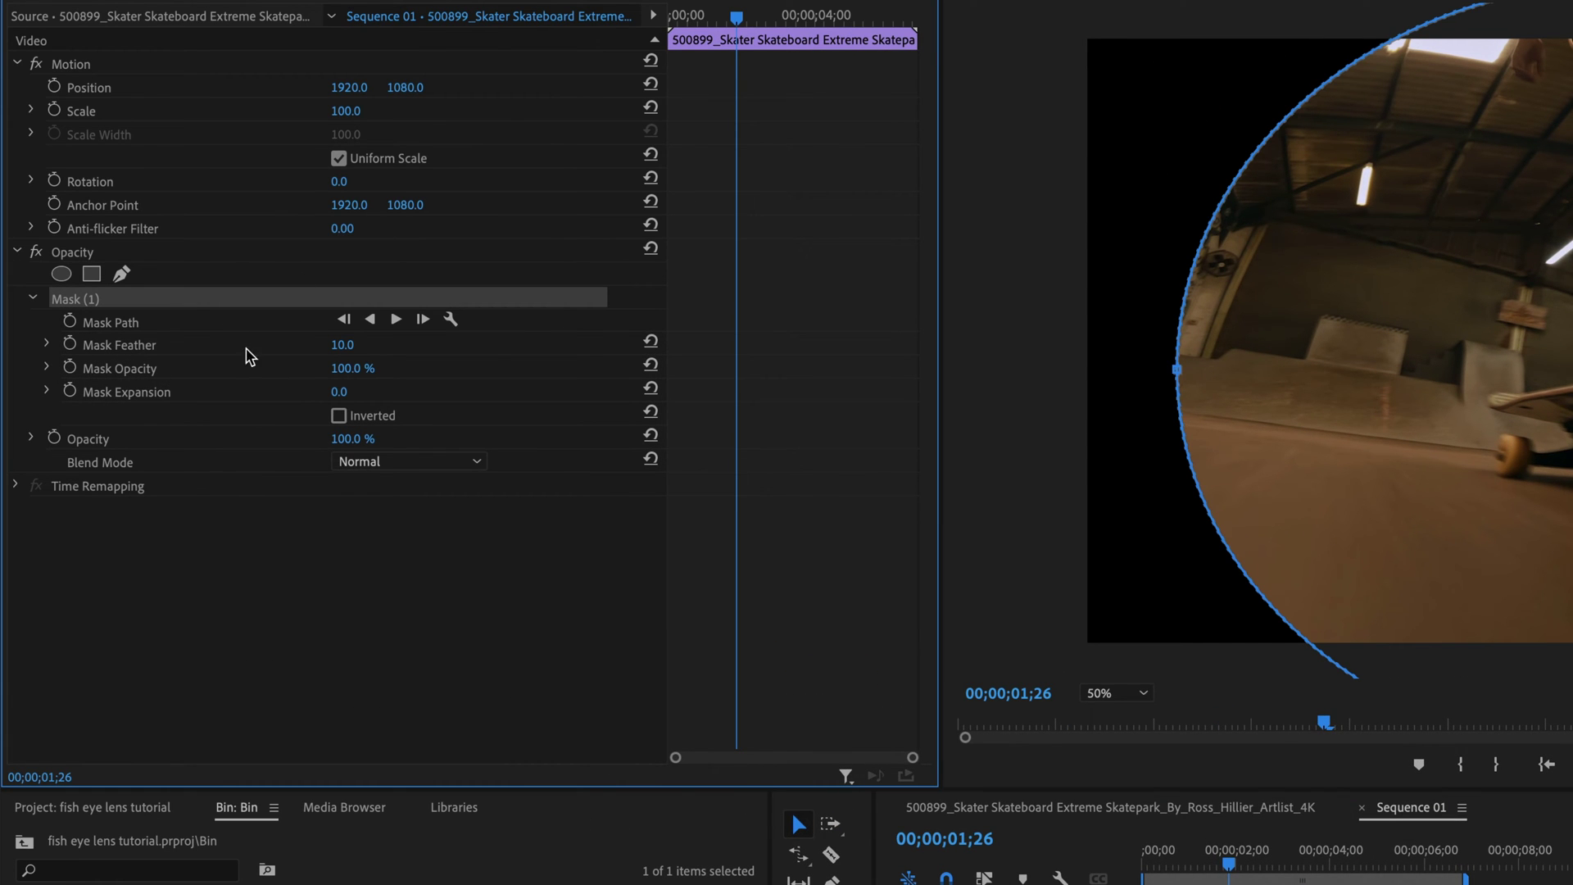
drag(340, 351, 434, 351)
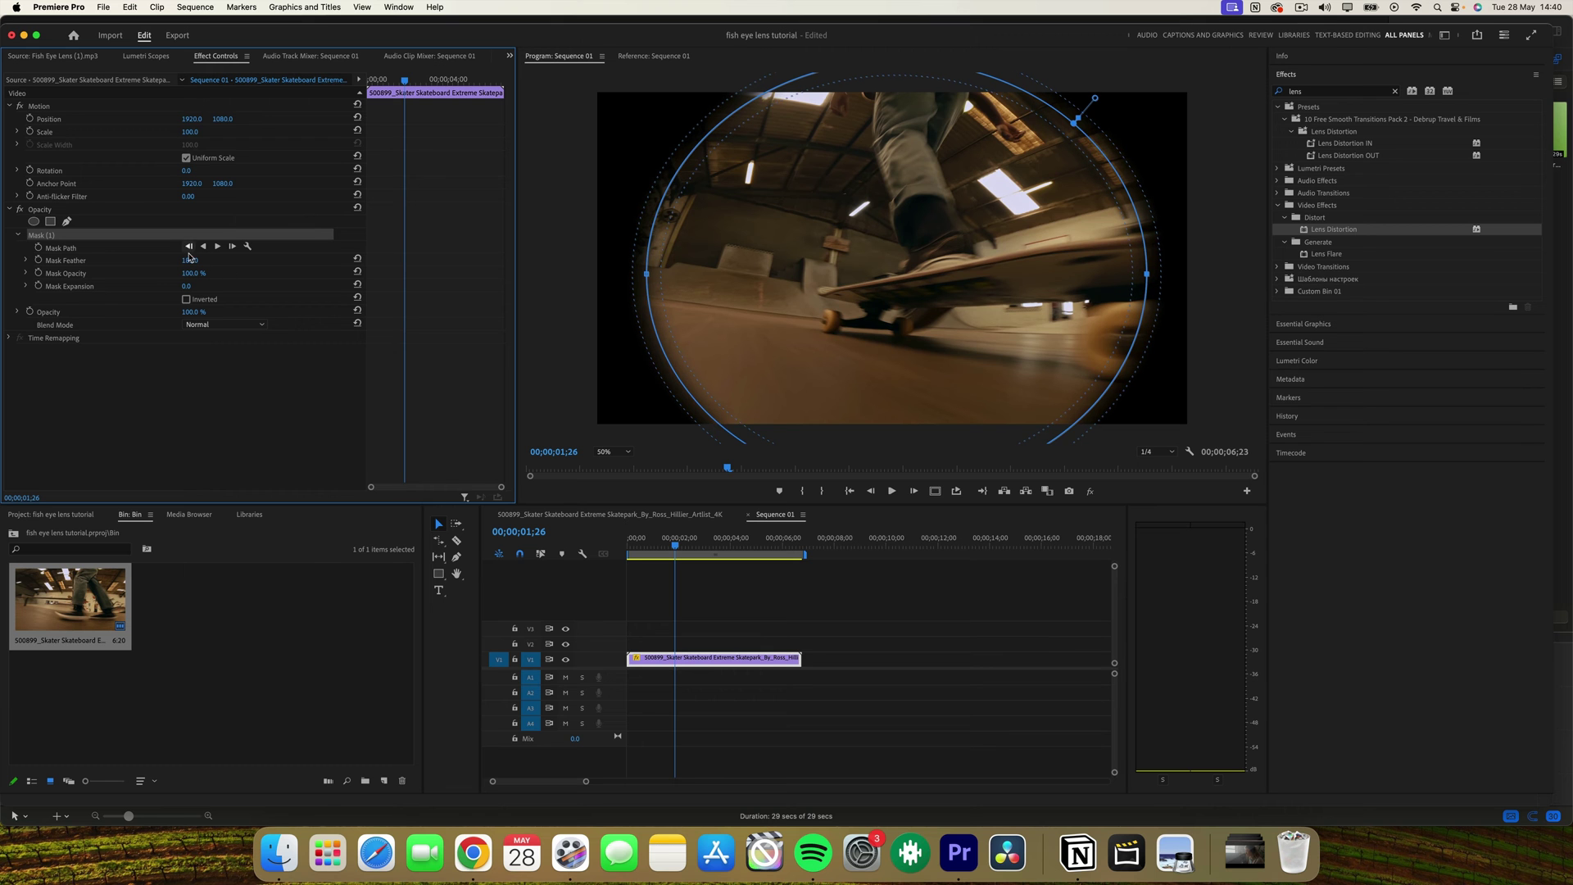
Find 'lens d' in the Effects panel and apply Lens Distortion to the skater clip
click(725, 608)
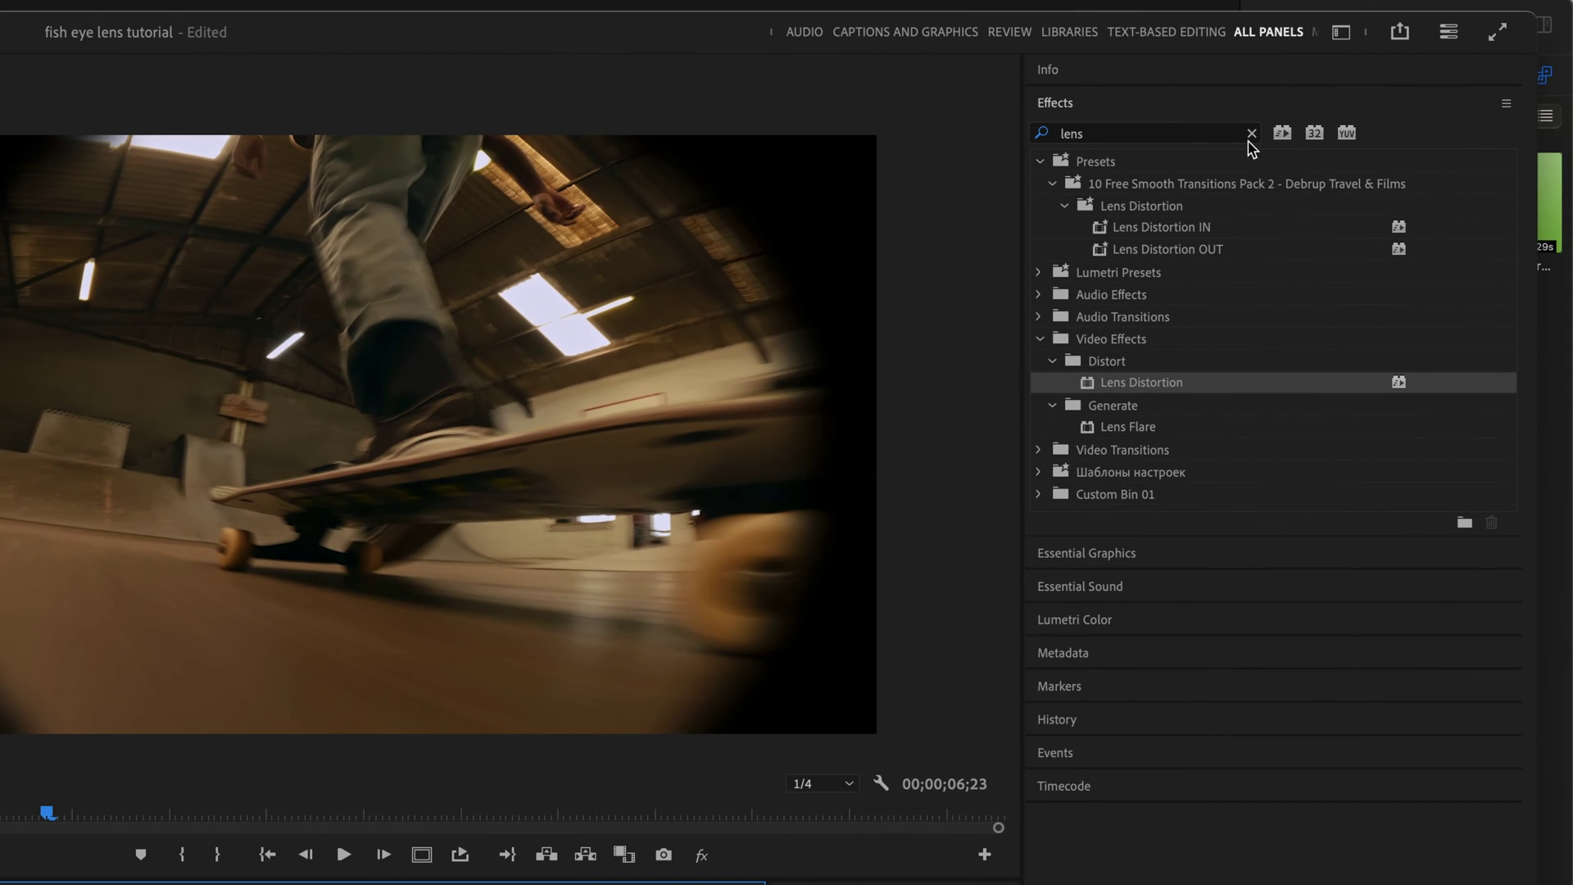
click(1395, 91)
key(shift+3)
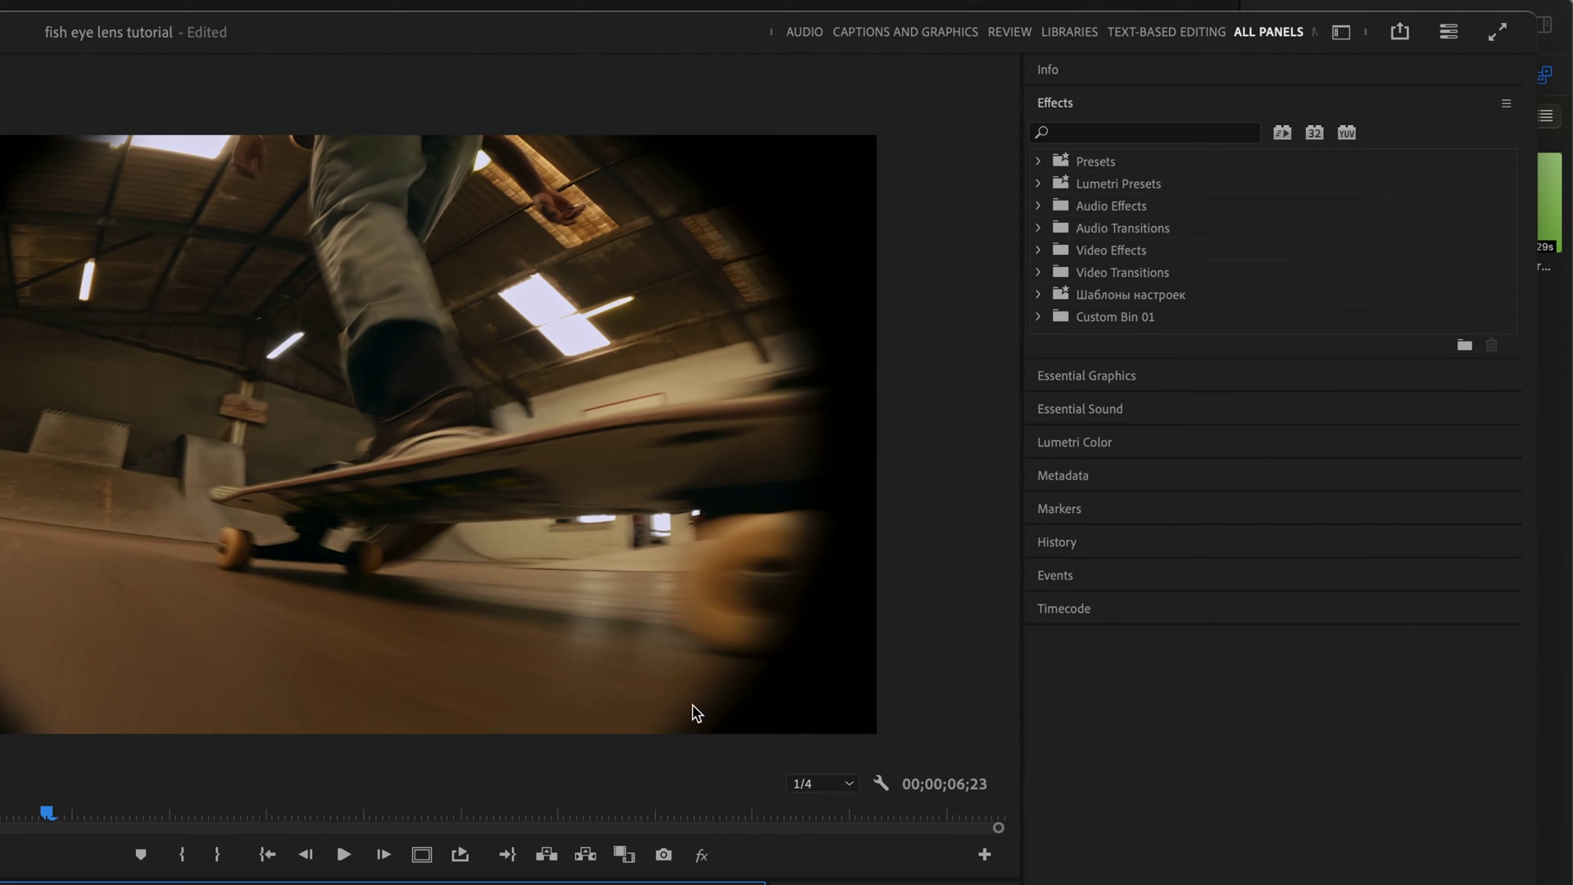
click(1112, 132)
text(lens)
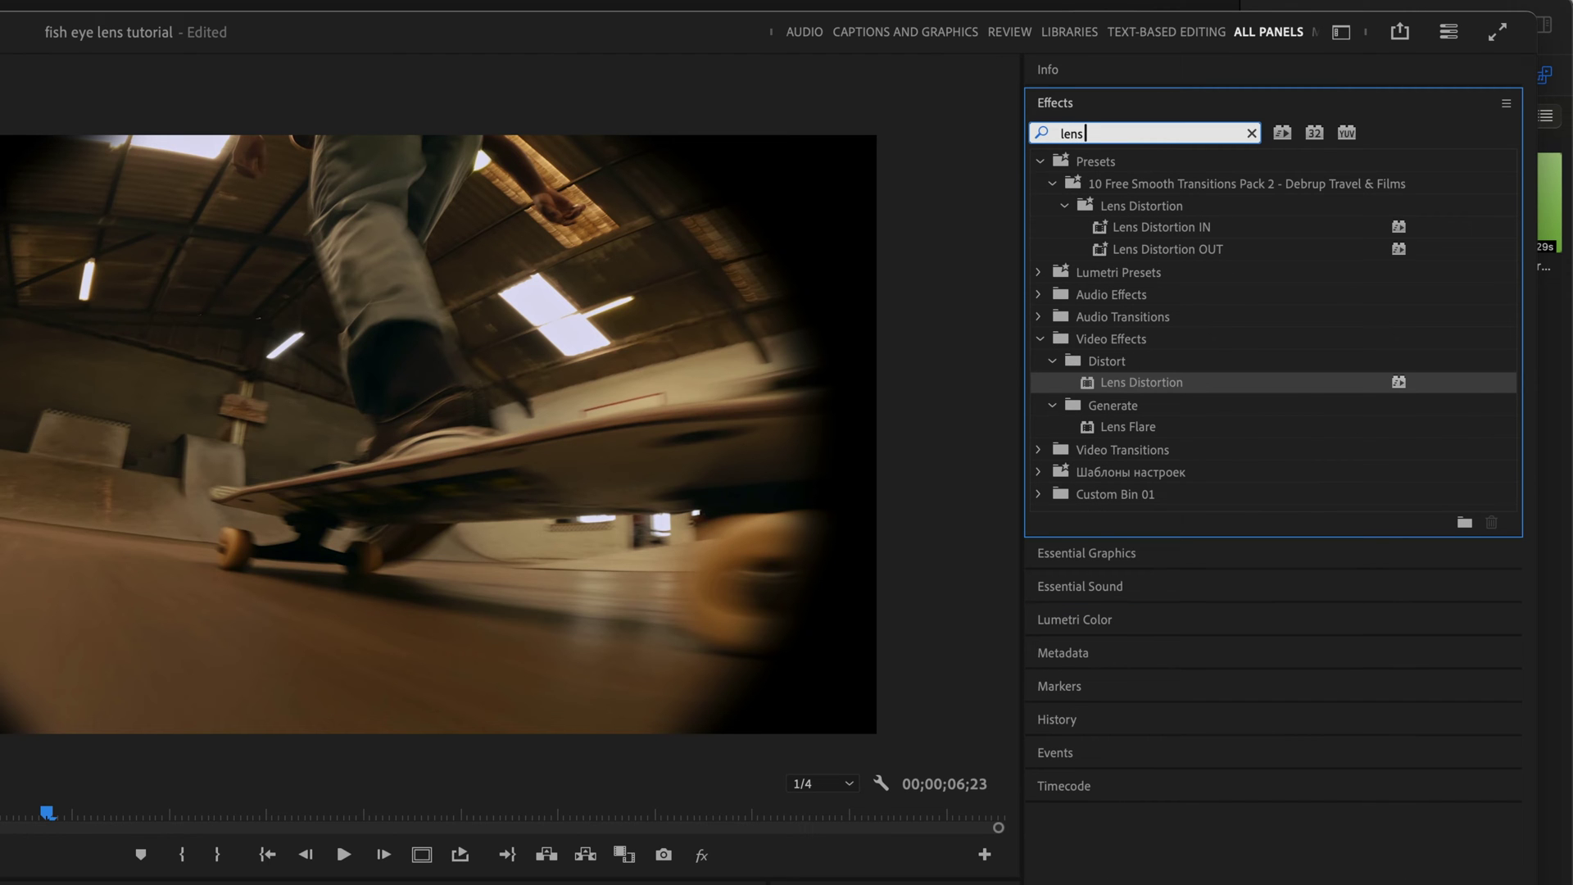
text( di)
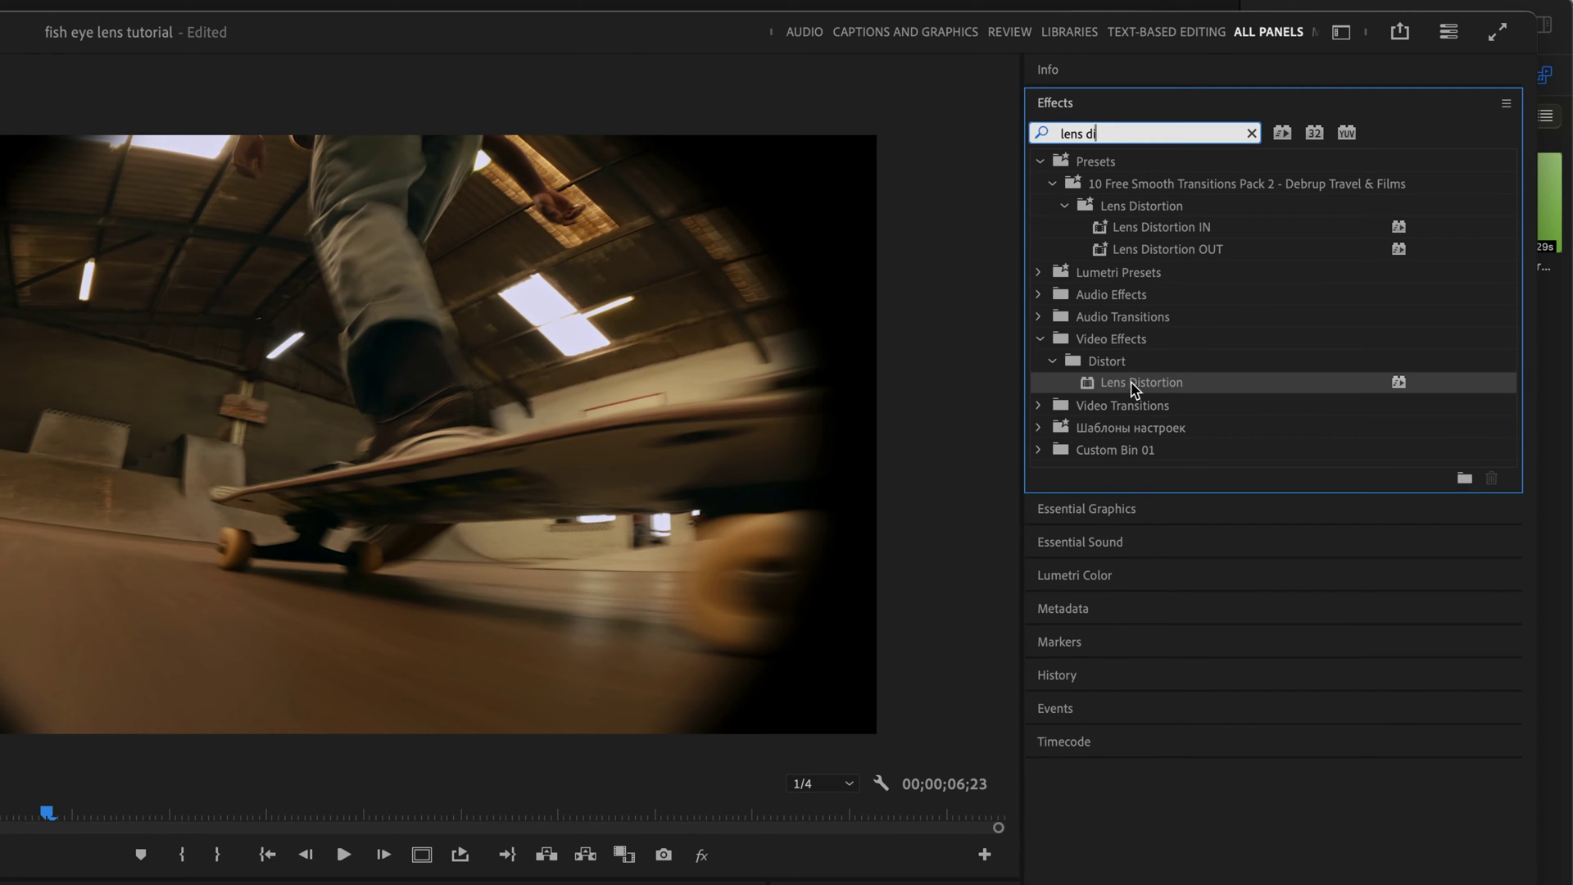
drag(1135, 390, 688, 664)
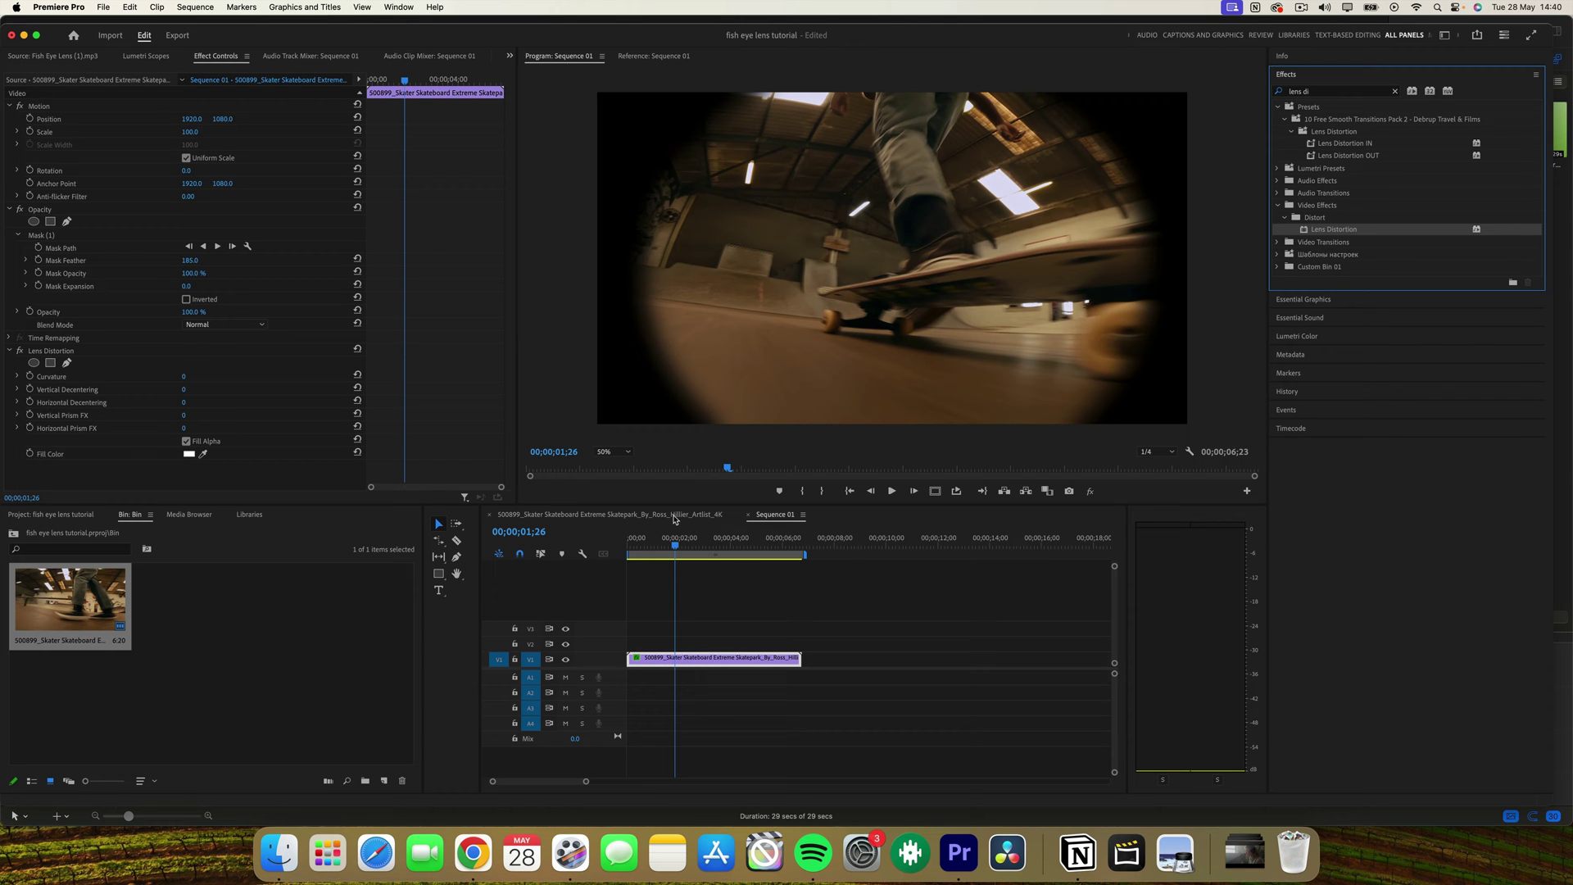
Set Lens Distortion Curvature to -18 for a fisheye bulge
click(755, 645)
click(735, 659)
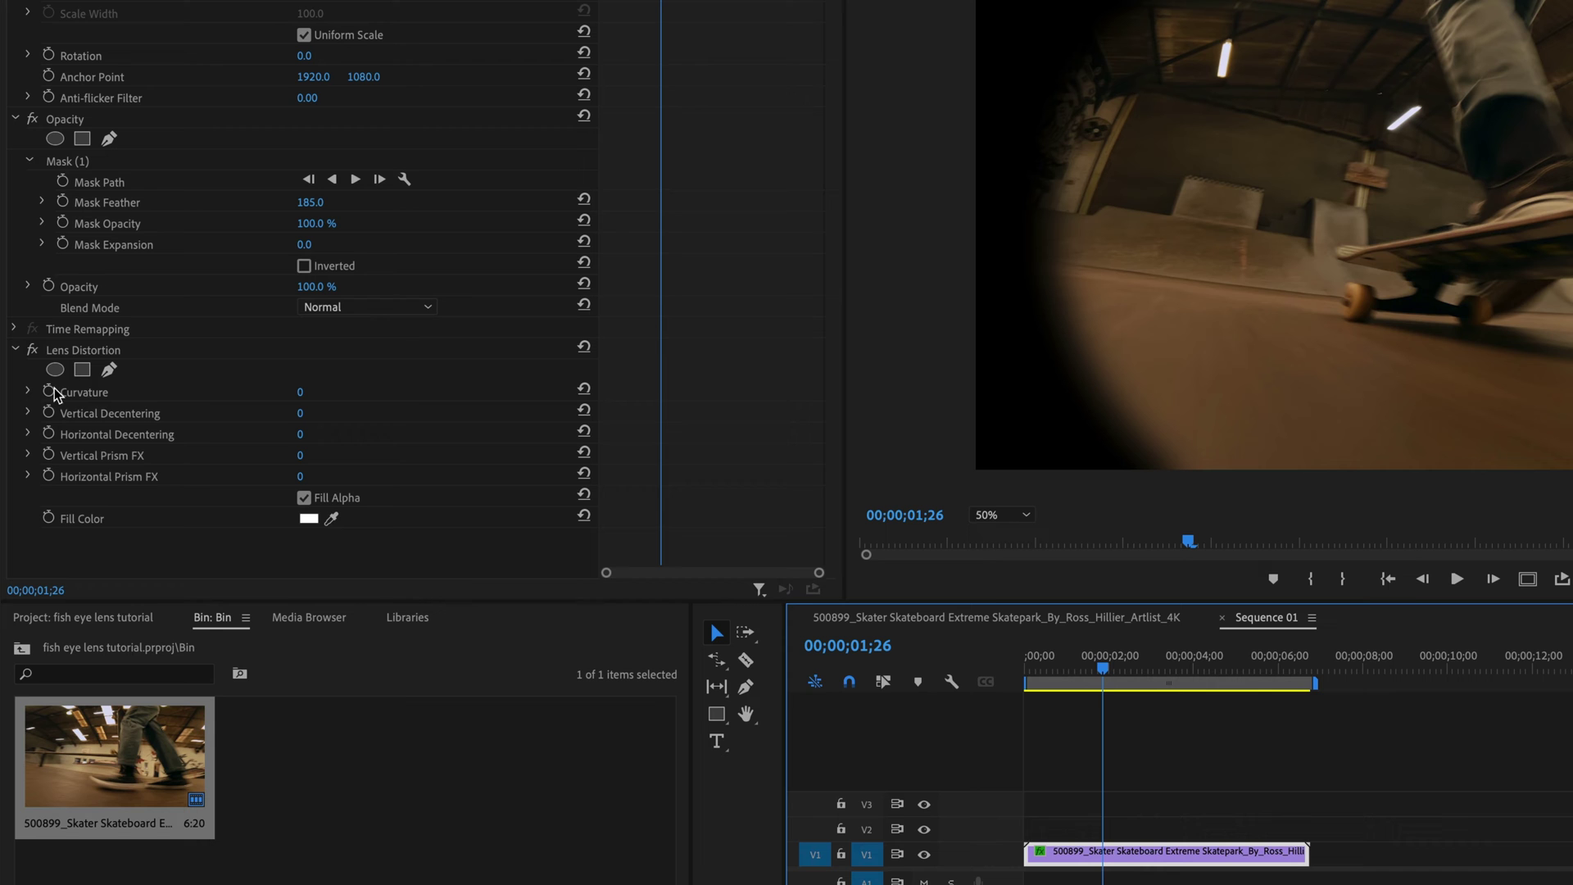
drag(301, 396, 323, 395)
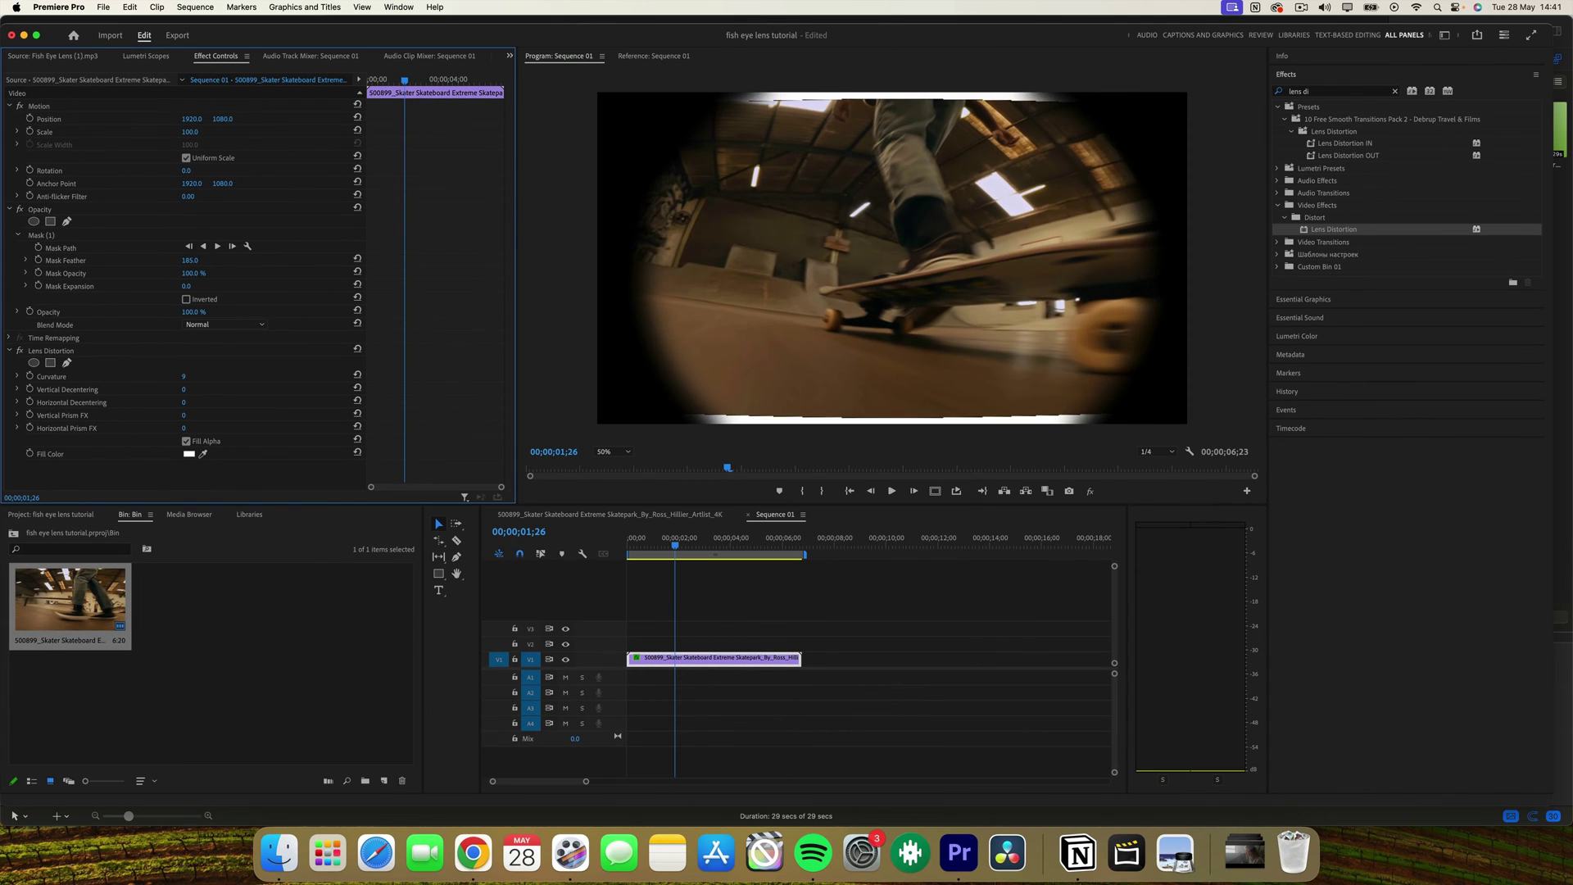
drag(184, 376, 165, 376)
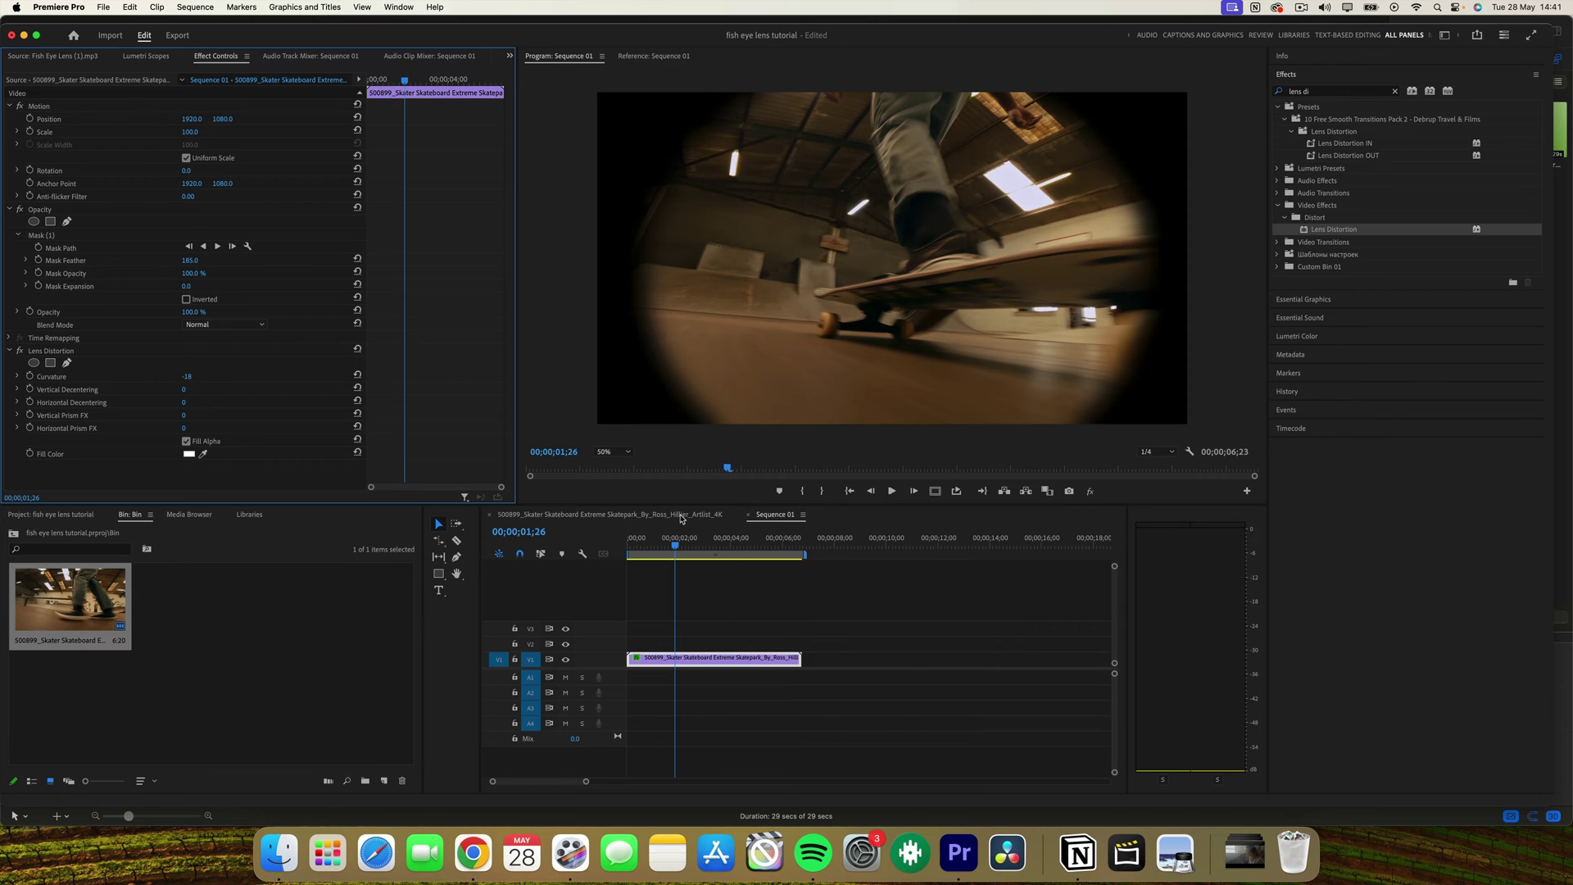
Apply VR Chromatic Aberrations to the skater clip, giving Red -10 and Blue 10 fringing
click(682, 516)
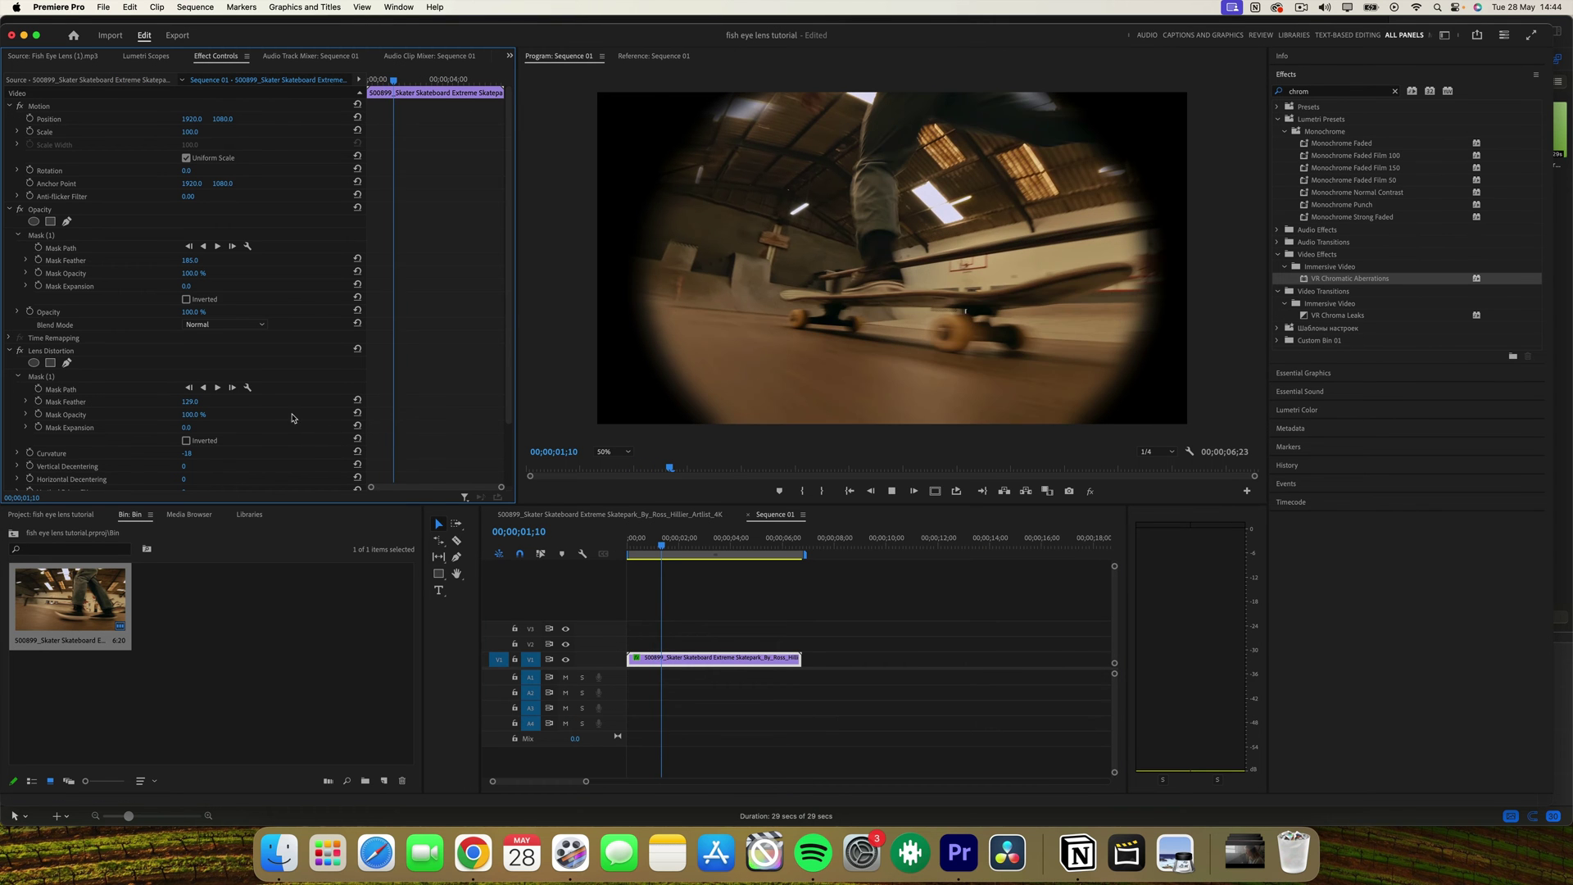
click(860, 666)
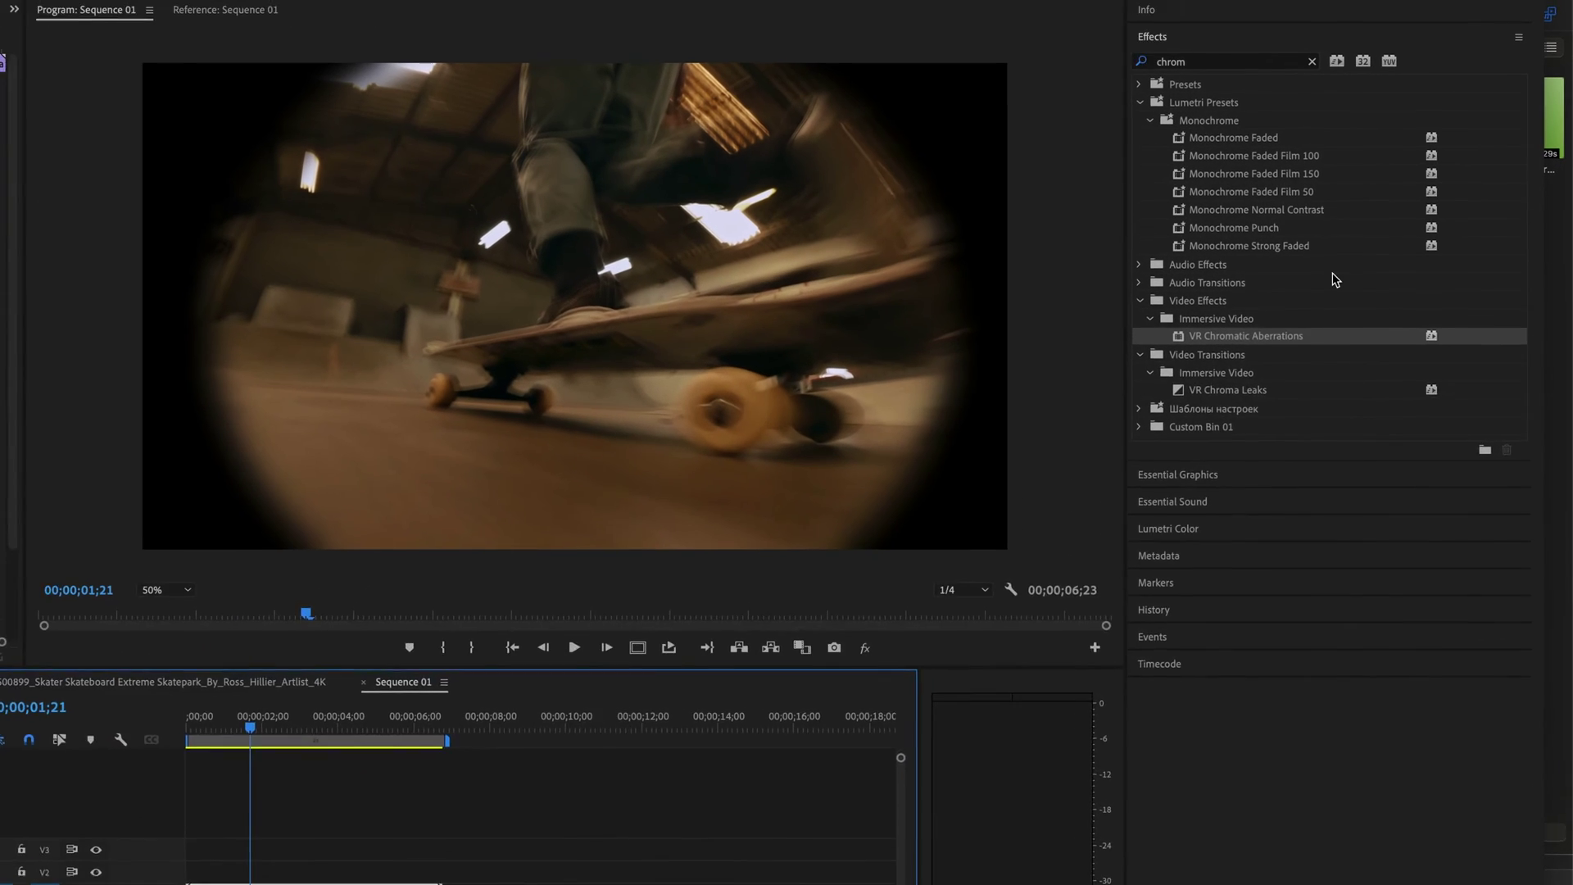
drag(1348, 277, 735, 684)
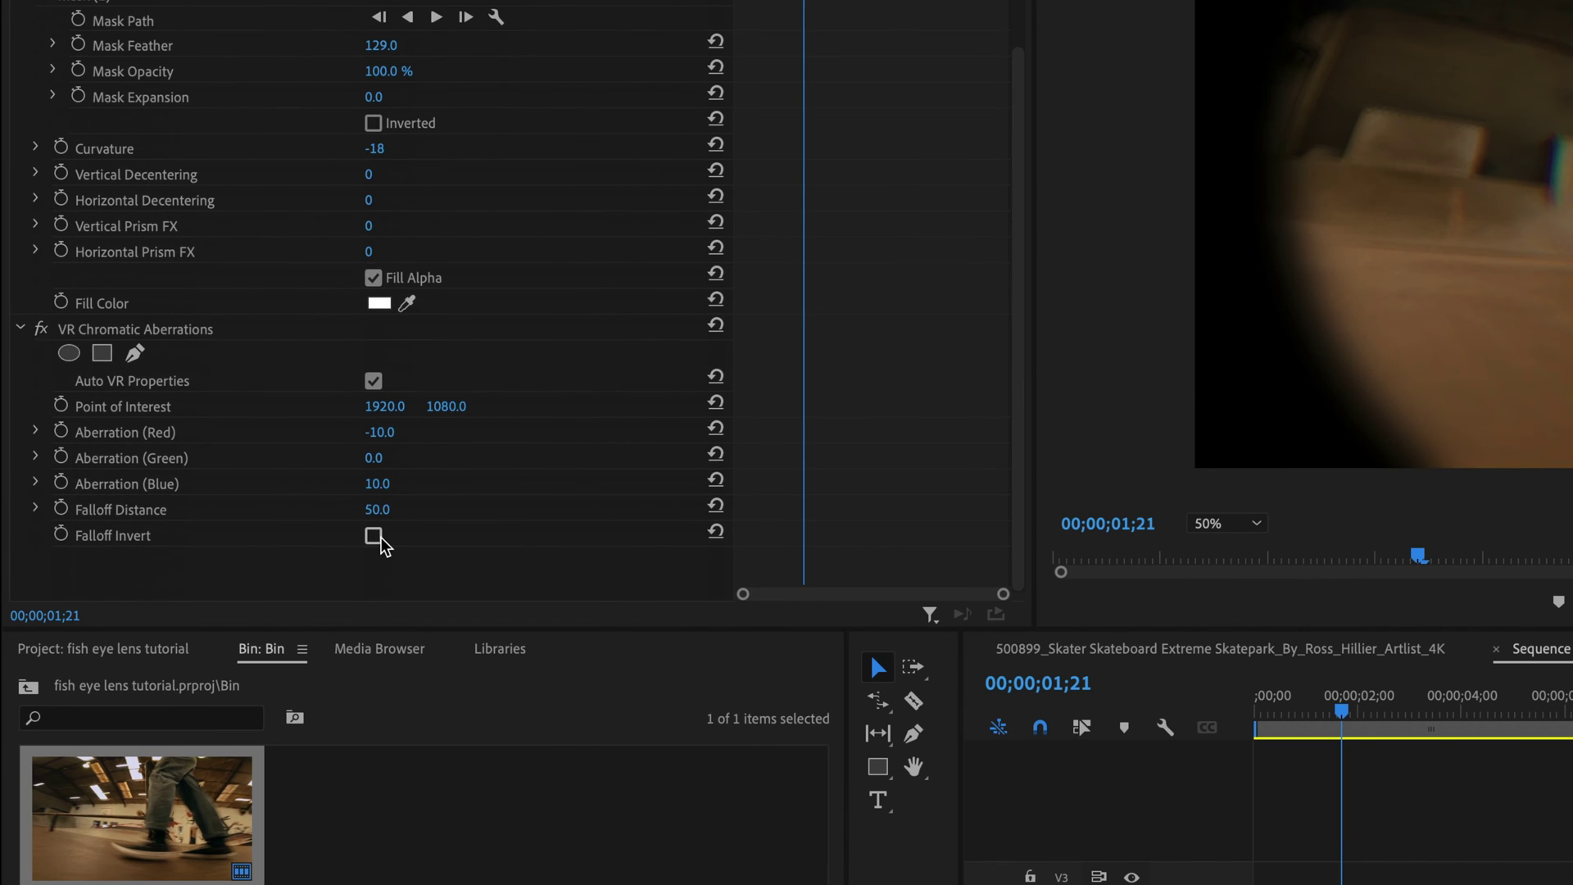
Add an ellipse mask to VR Chromatic Aberrations, enlarge it over the frame, and invert it
click(70, 354)
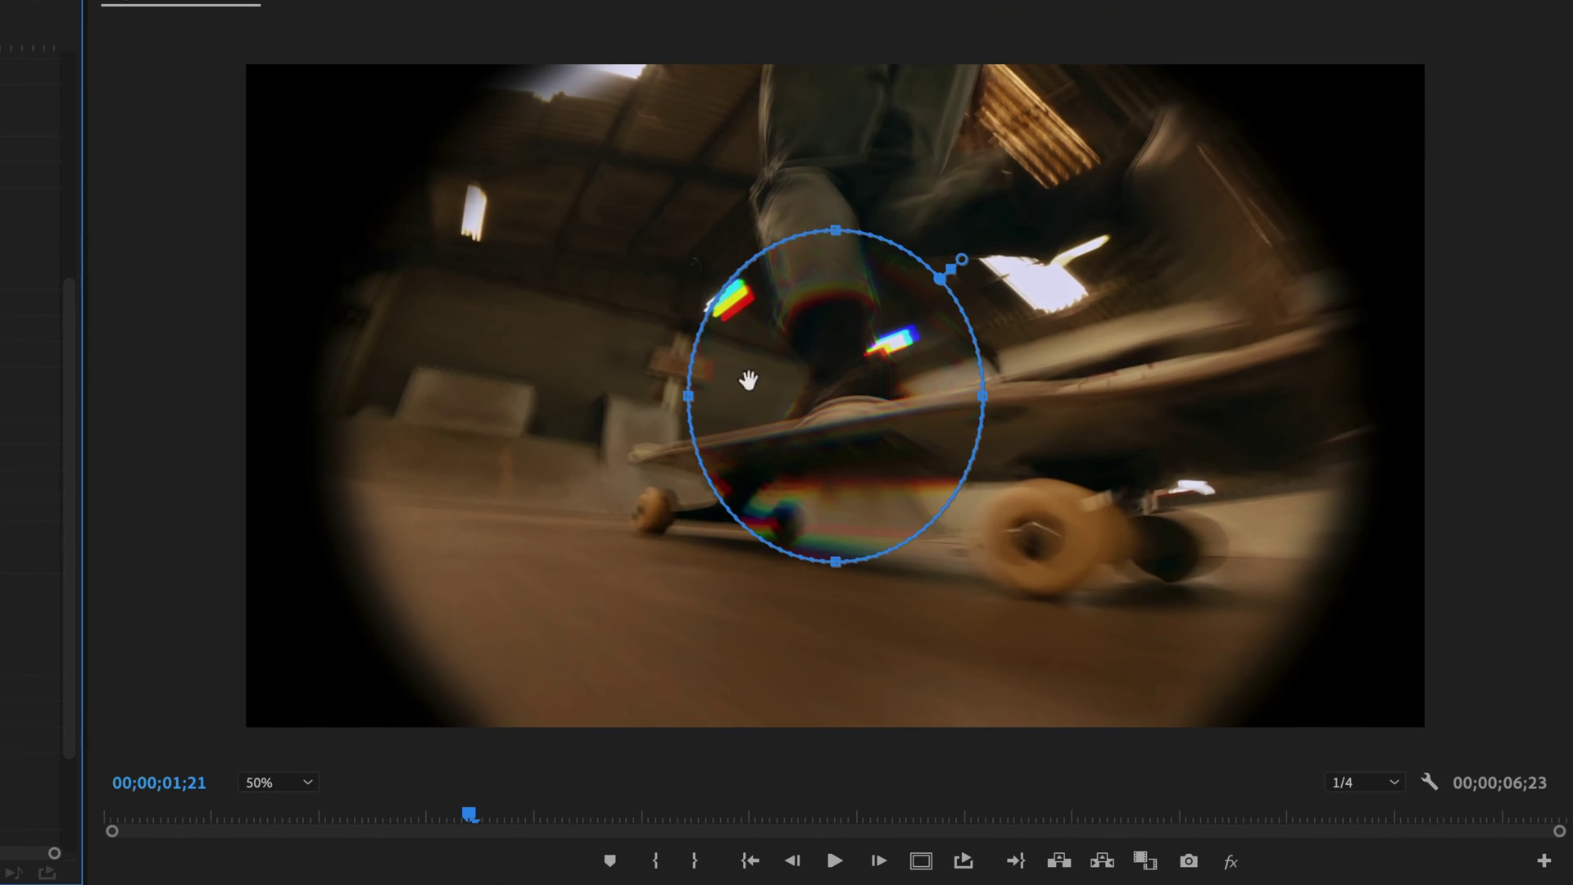
drag(748, 380, 574, 504)
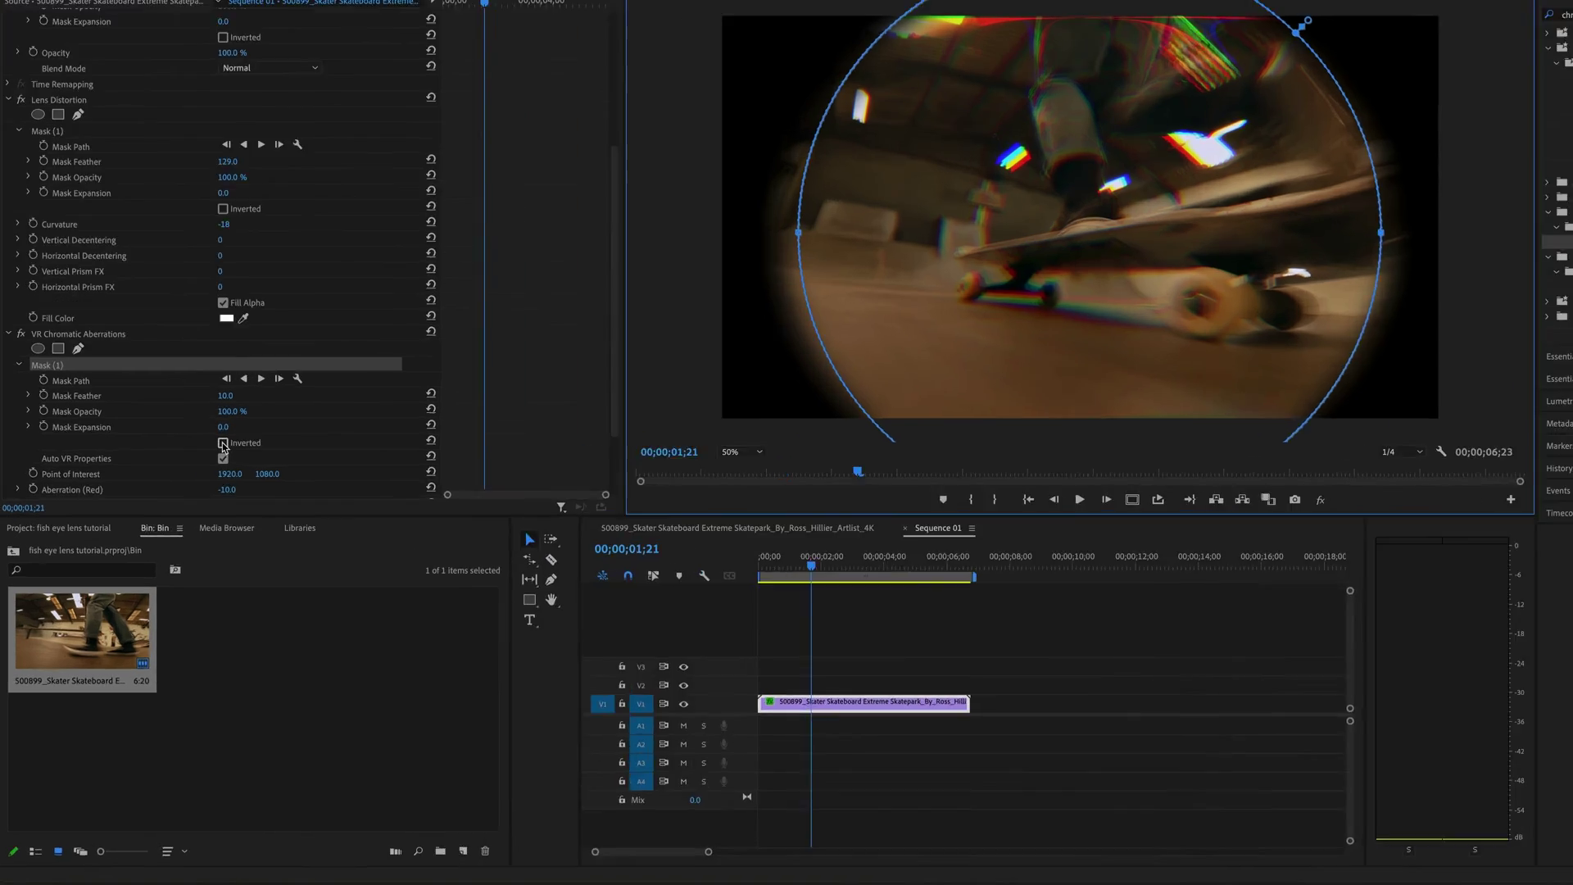
click(186, 444)
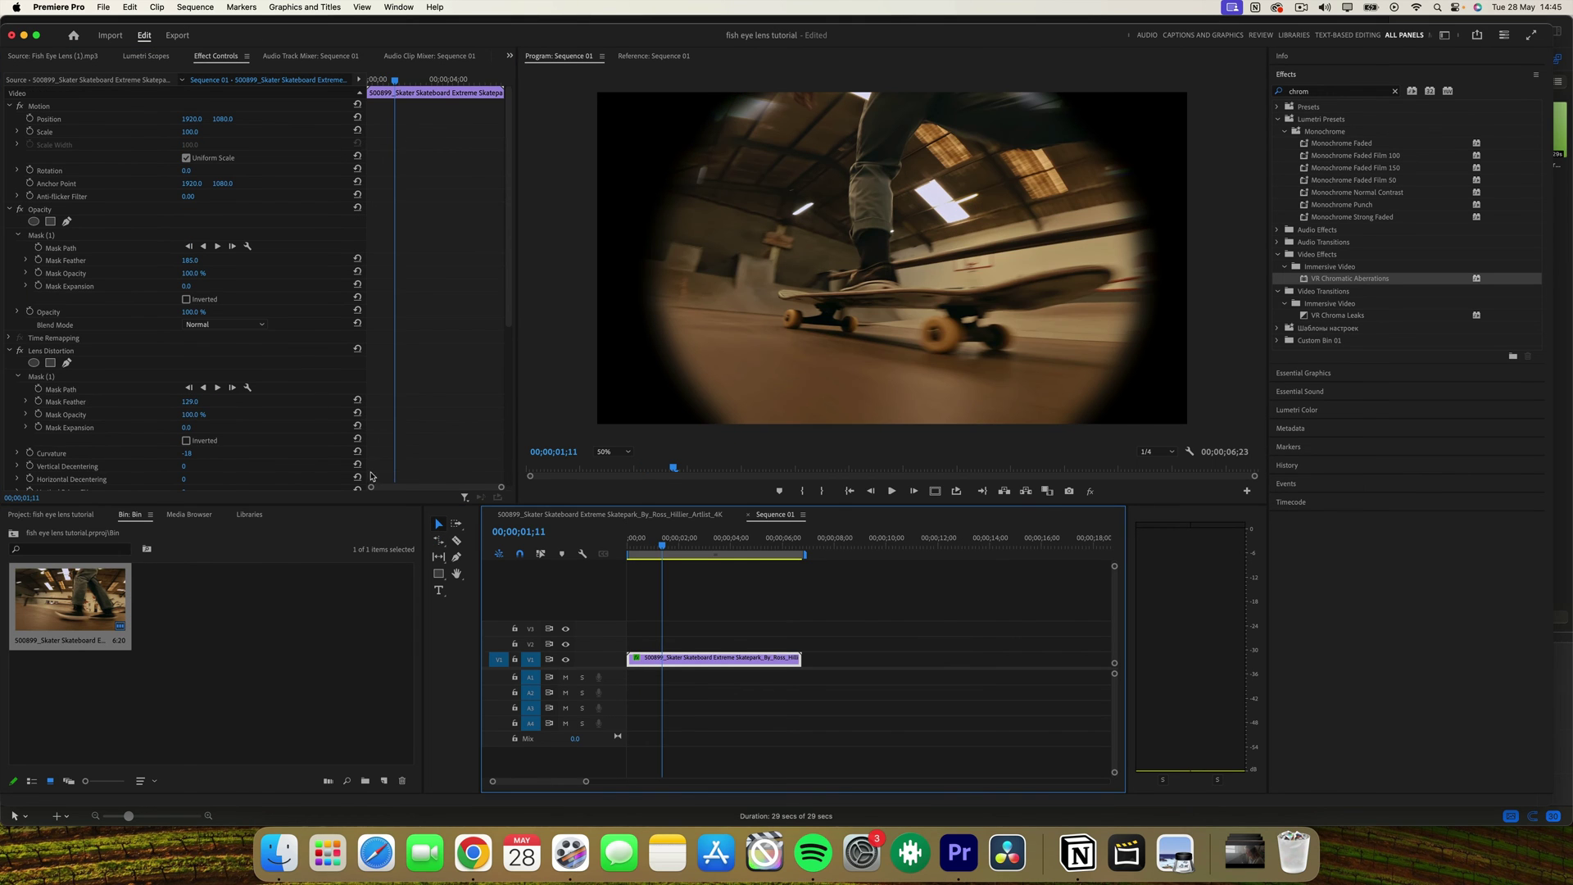
Check the aberration mask outline, then deselect the clip and open the Sequence menu
scroll(119, 409, down, 5)
click(41, 303)
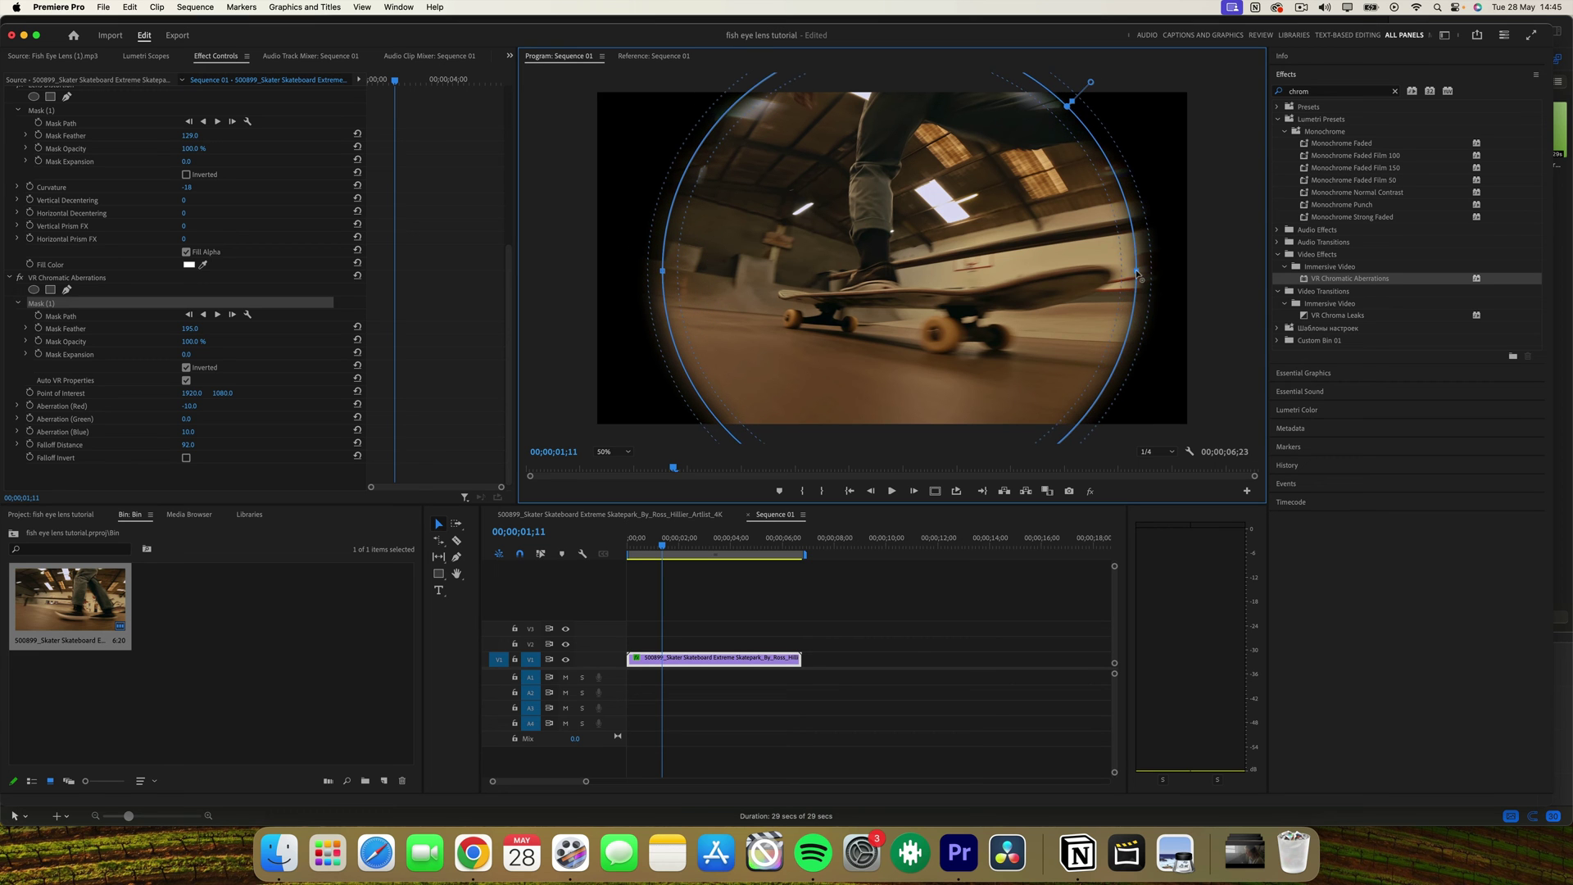
click(703, 574)
click(211, 6)
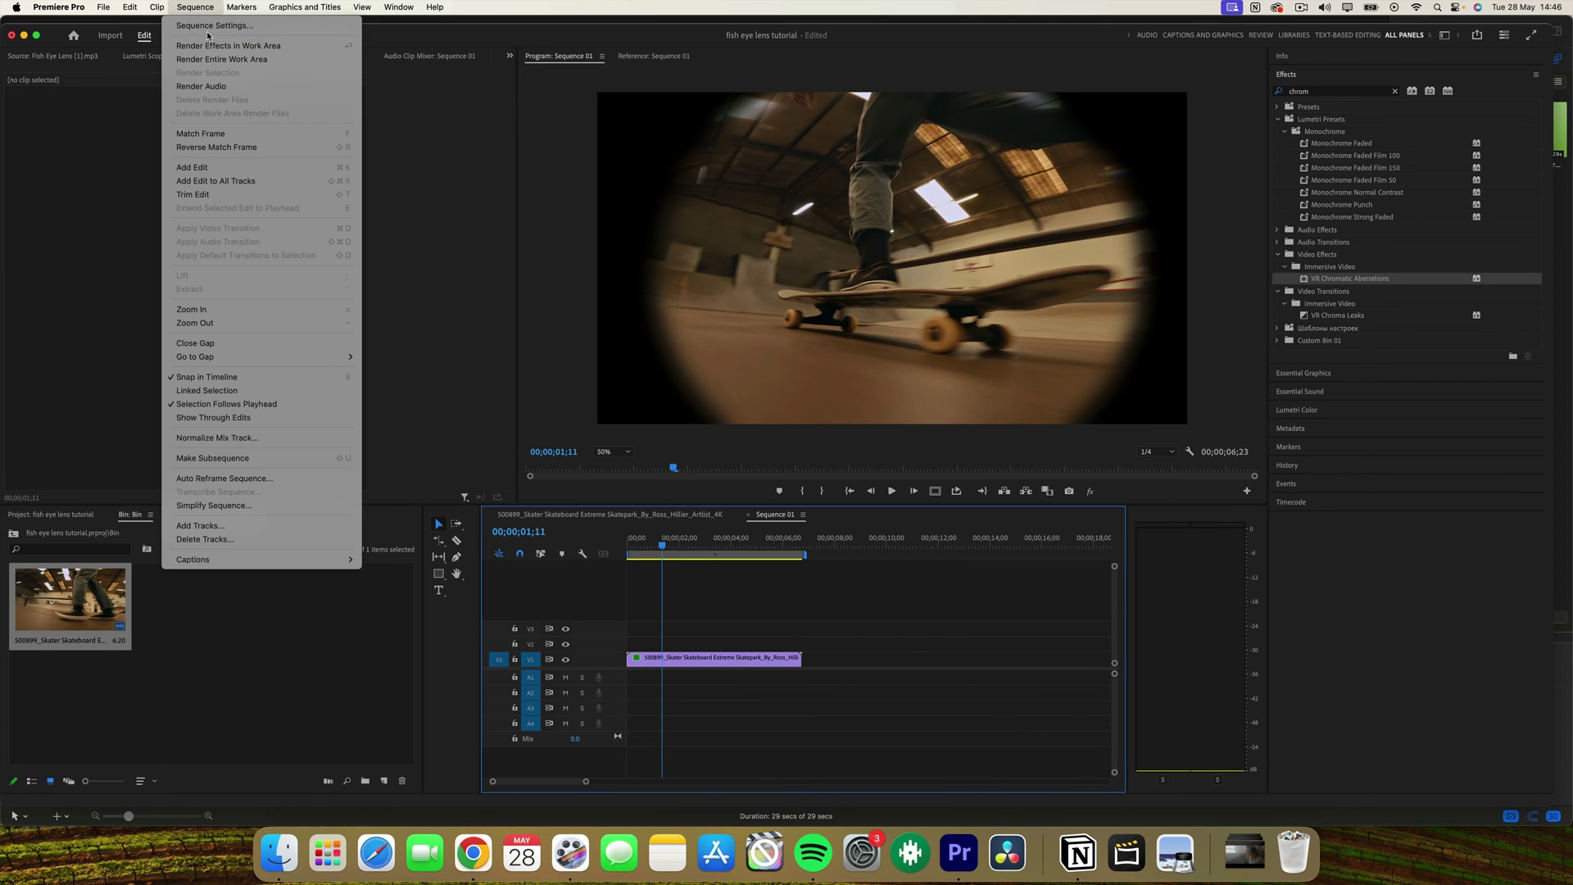